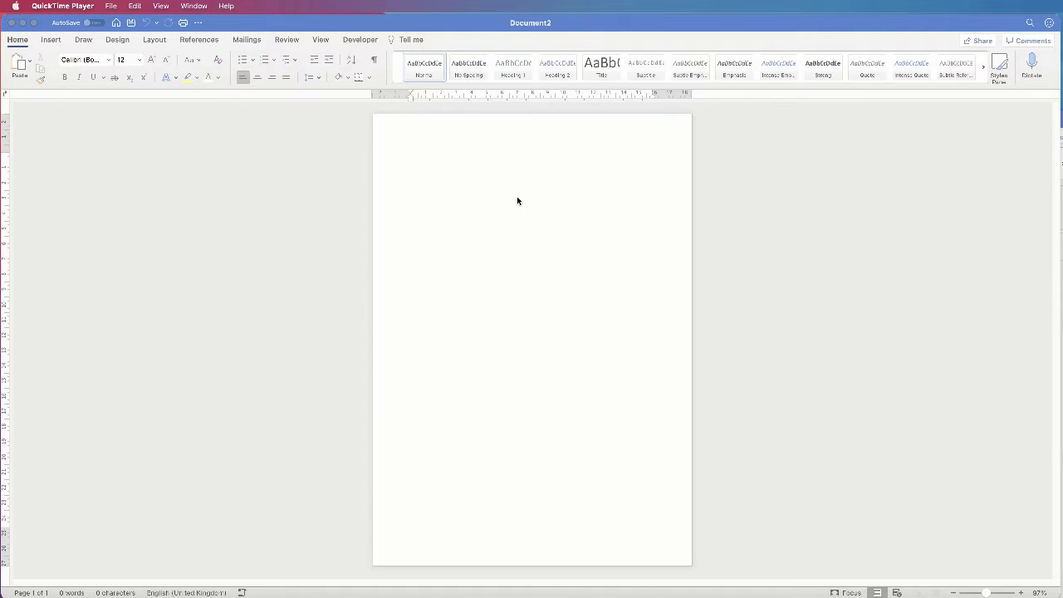
# Step: Draw a tall, narrow rectangle about 19.7 cm high and 1.3 cm wide near the page's right edge, without an outline
pyautogui.click(522, 196)
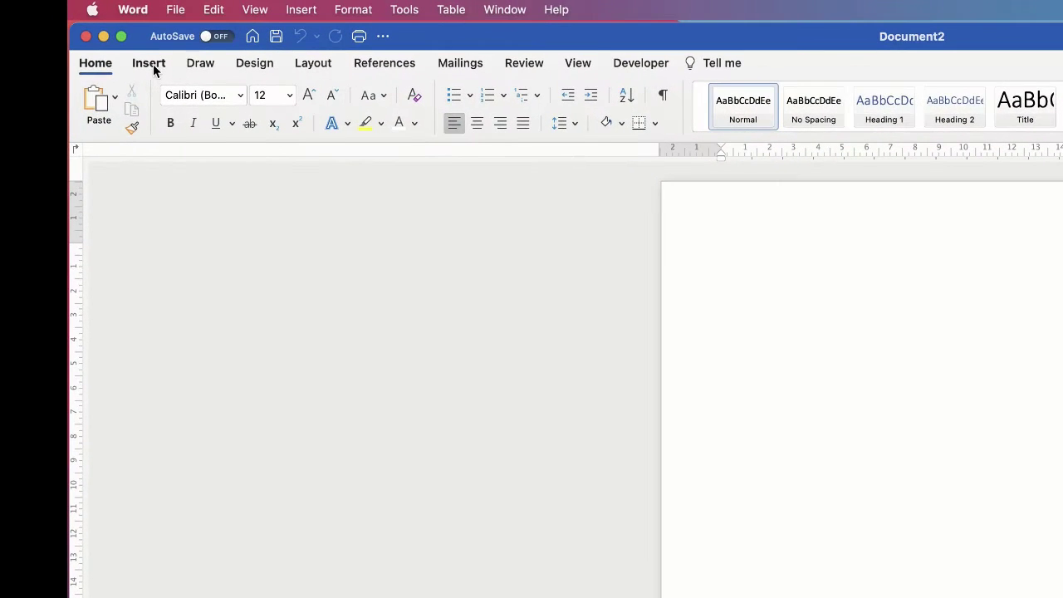
pyautogui.click(53, 44)
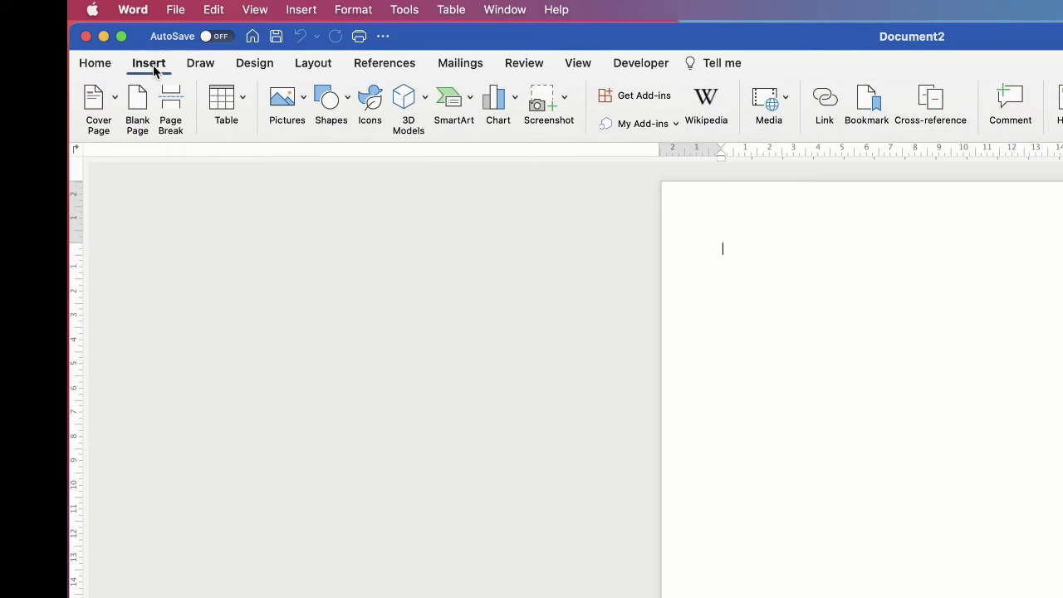
pyautogui.click(348, 100)
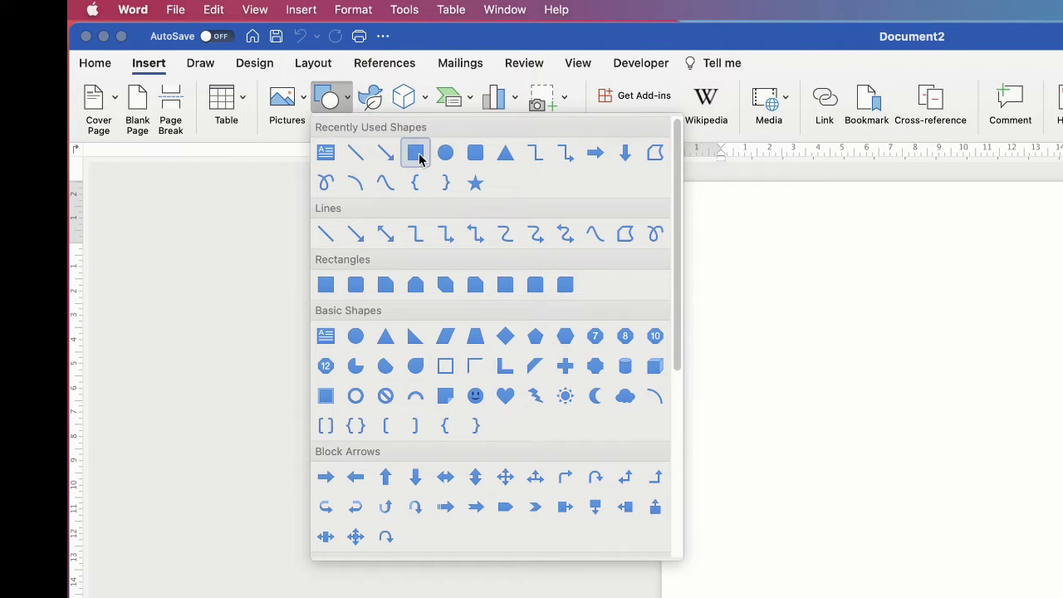
pyautogui.click(327, 285)
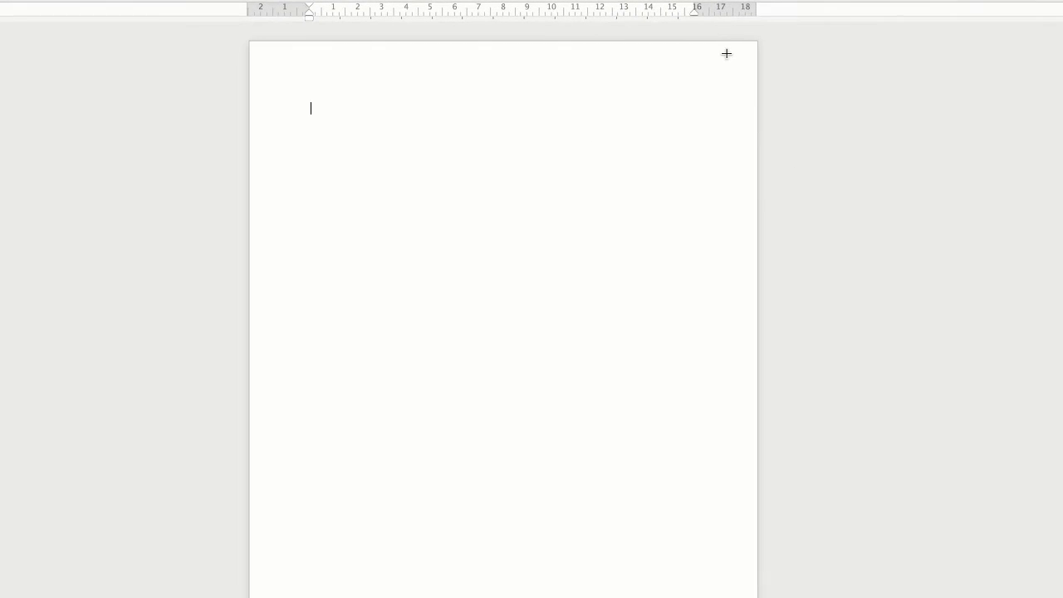
pyautogui.moveTo(725, 54); pyautogui.dragTo(701, 534)
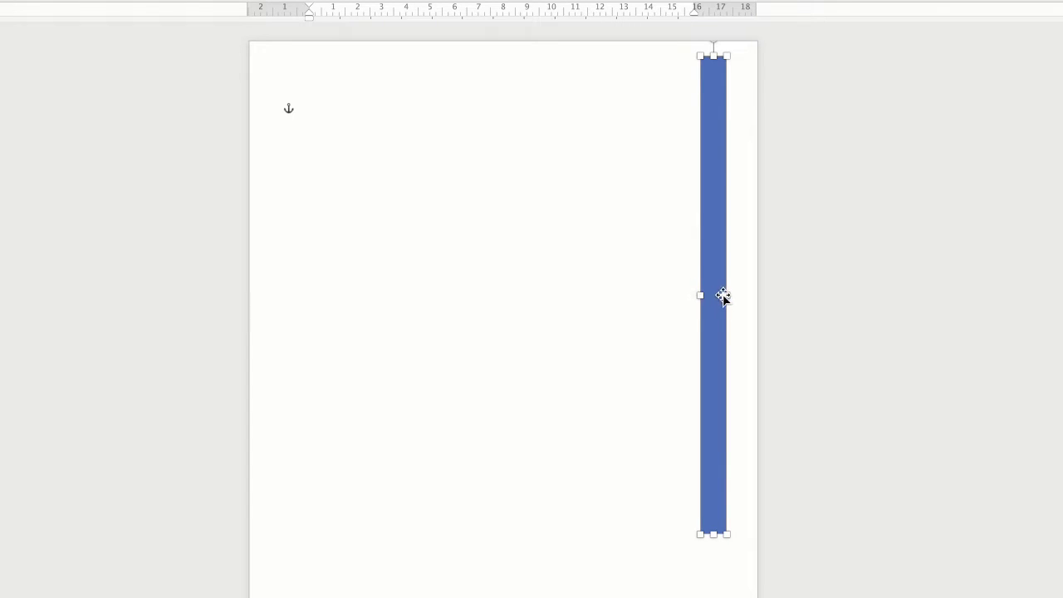
pyautogui.moveTo(697, 295); pyautogui.dragTo(696, 295)
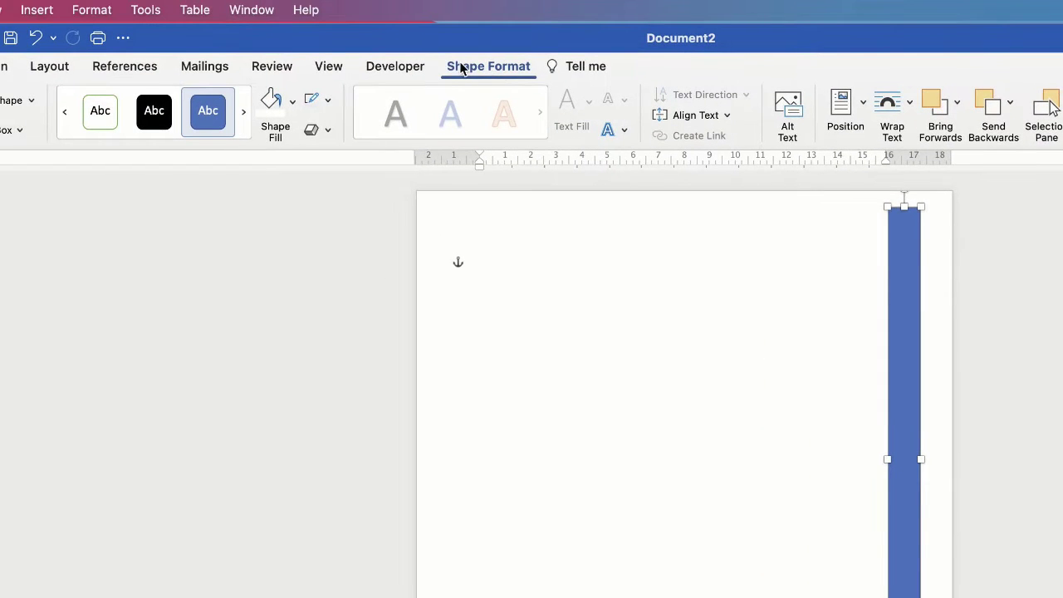
pyautogui.click(328, 106)
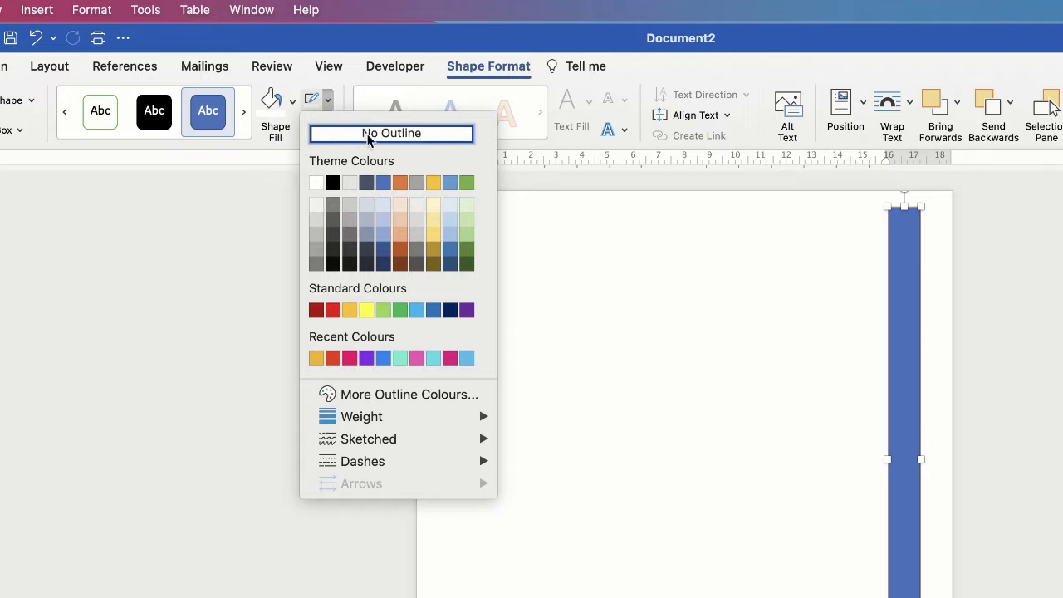
pyautogui.click(436, 136)
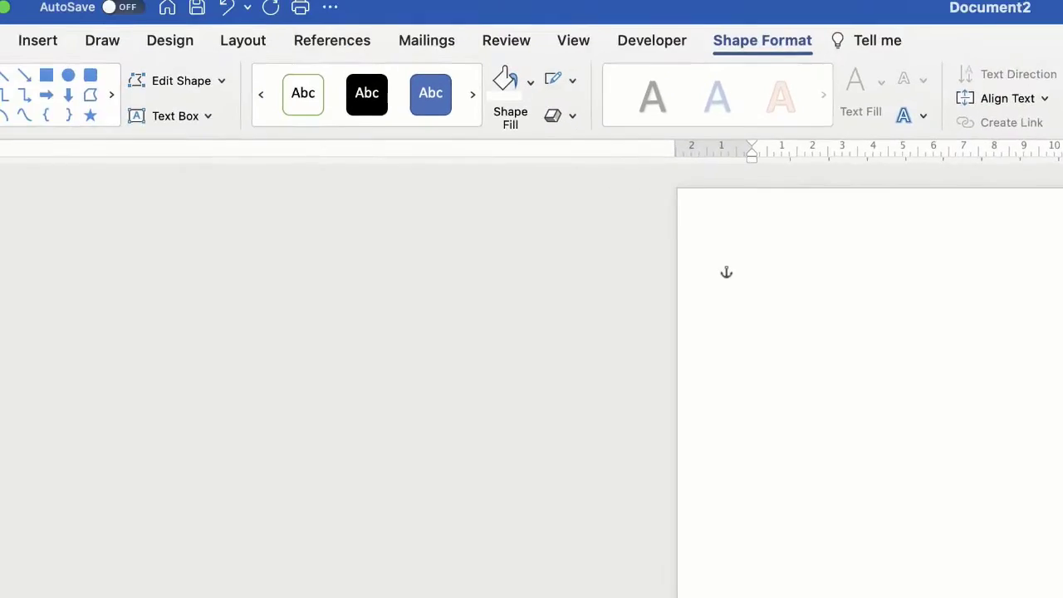
# Step: Duplicate the rectangle and place the copy just to its left, level with the original
pyautogui.click(0, 0)
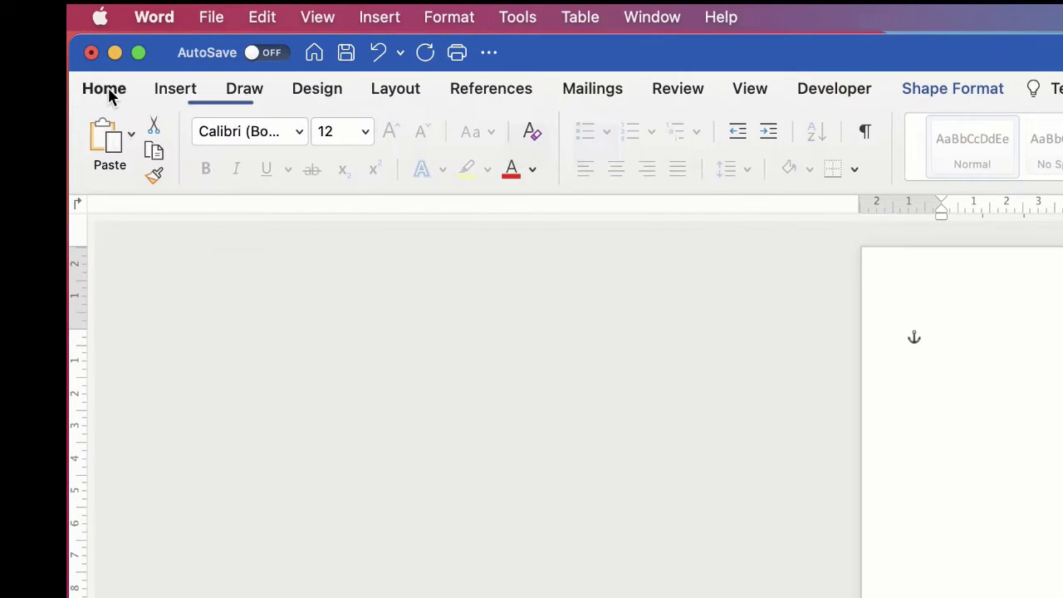
pyautogui.click(155, 158)
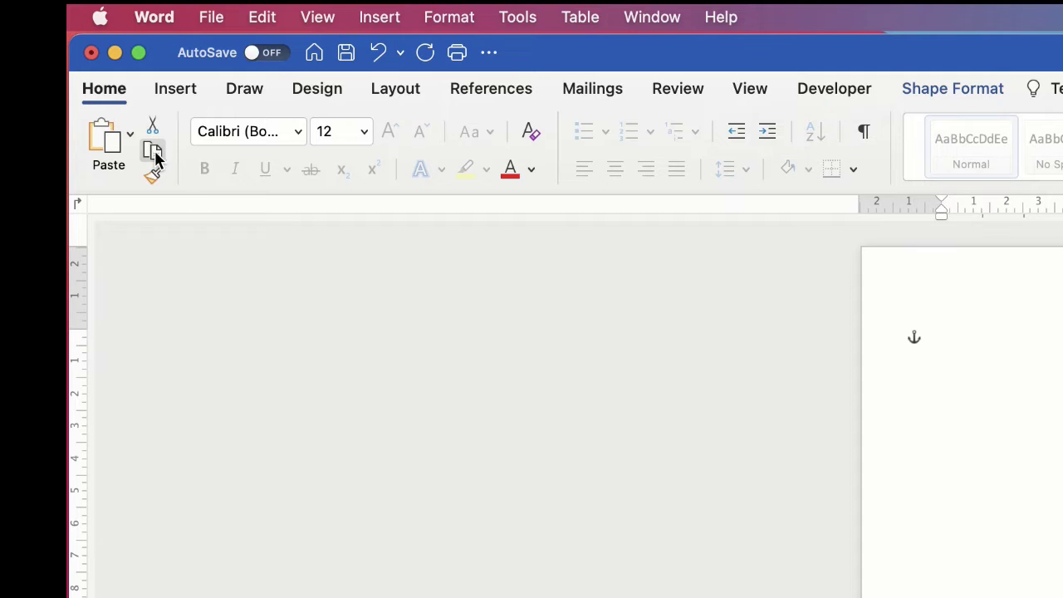
pyautogui.click(107, 143)
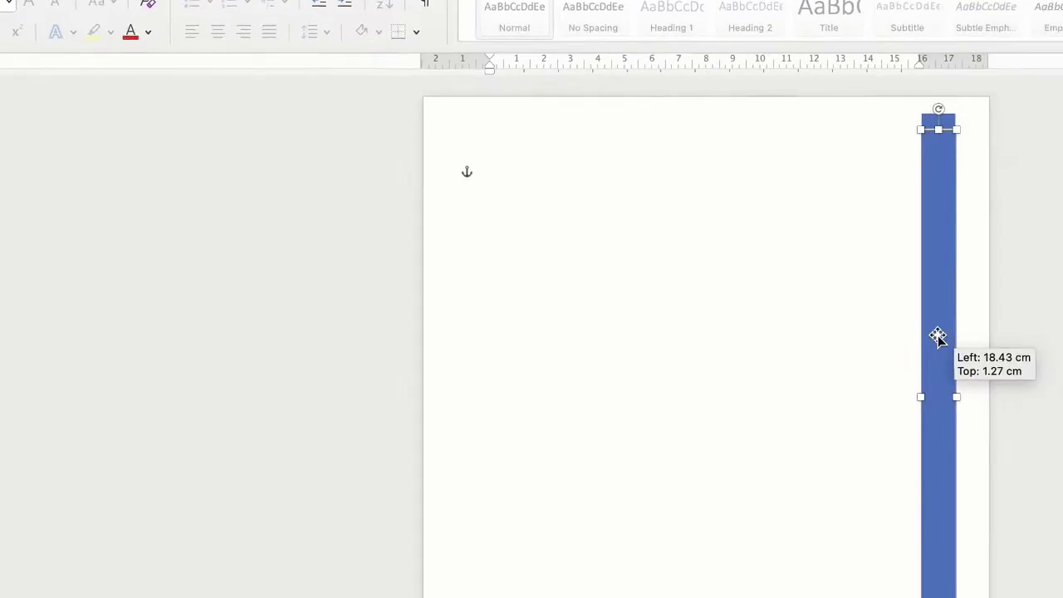
pyautogui.moveTo(937, 337); pyautogui.dragTo(692, 250)
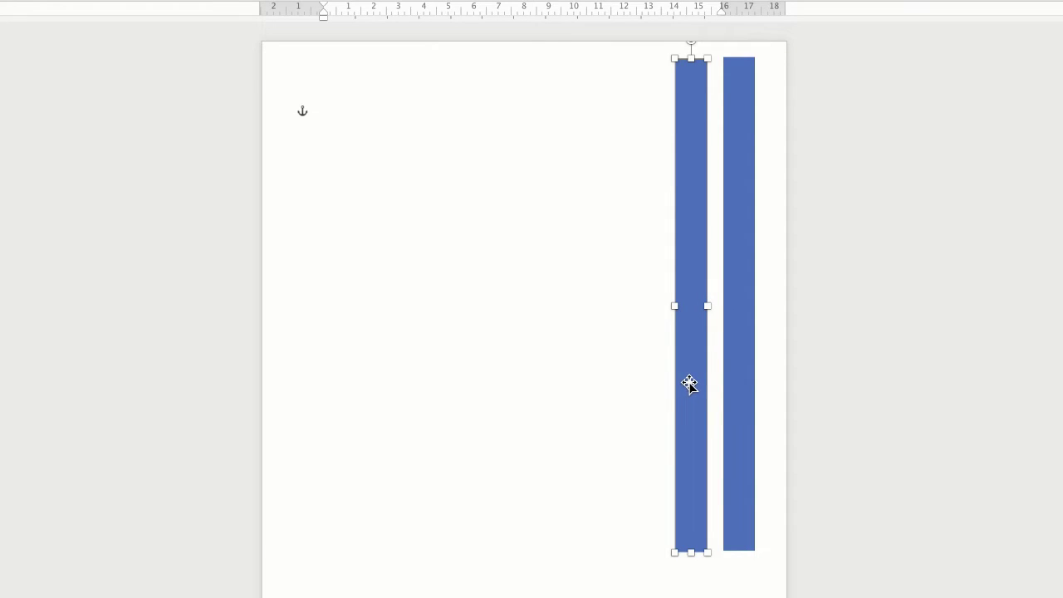
# Step: Add three more copies of the rectangle to the left, forming a row of five evenly spaced vertical strips
pyautogui.press('super+v')
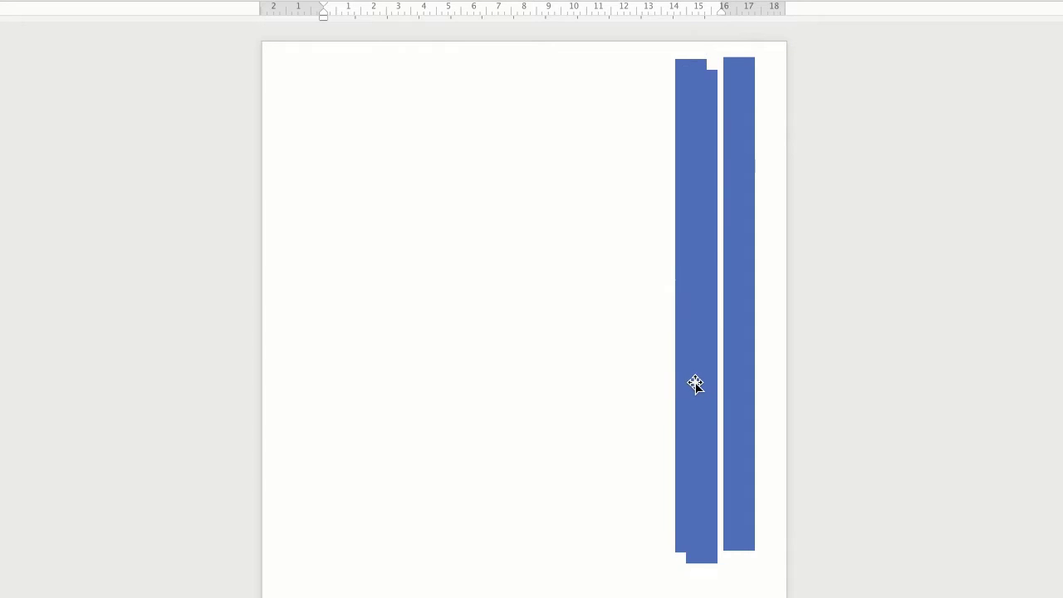
pyautogui.moveTo(698, 344); pyautogui.dragTo(644, 337)
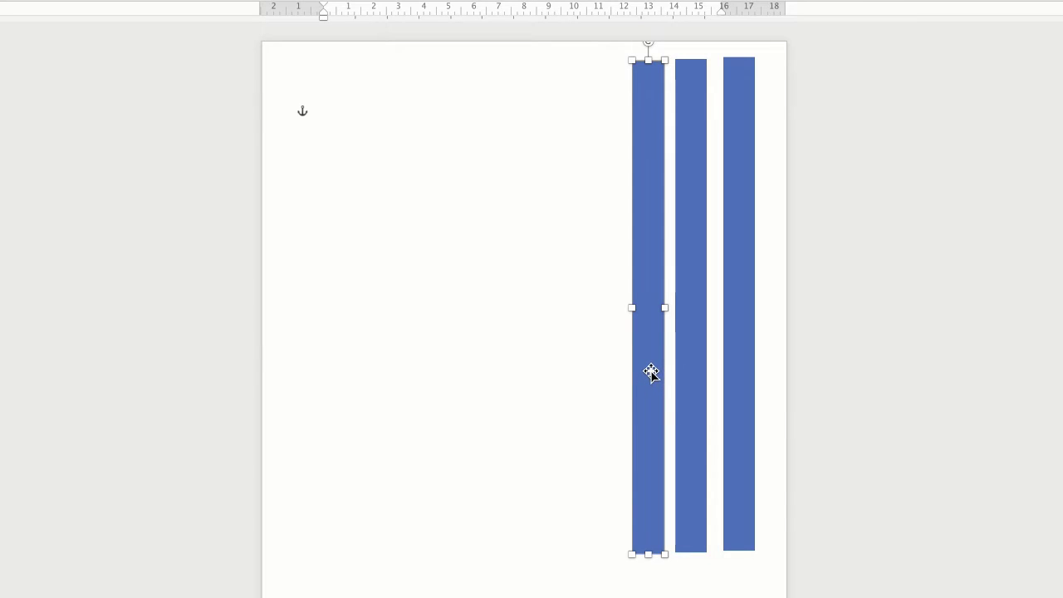
pyautogui.moveTo(652, 347); pyautogui.dragTo(612, 342)
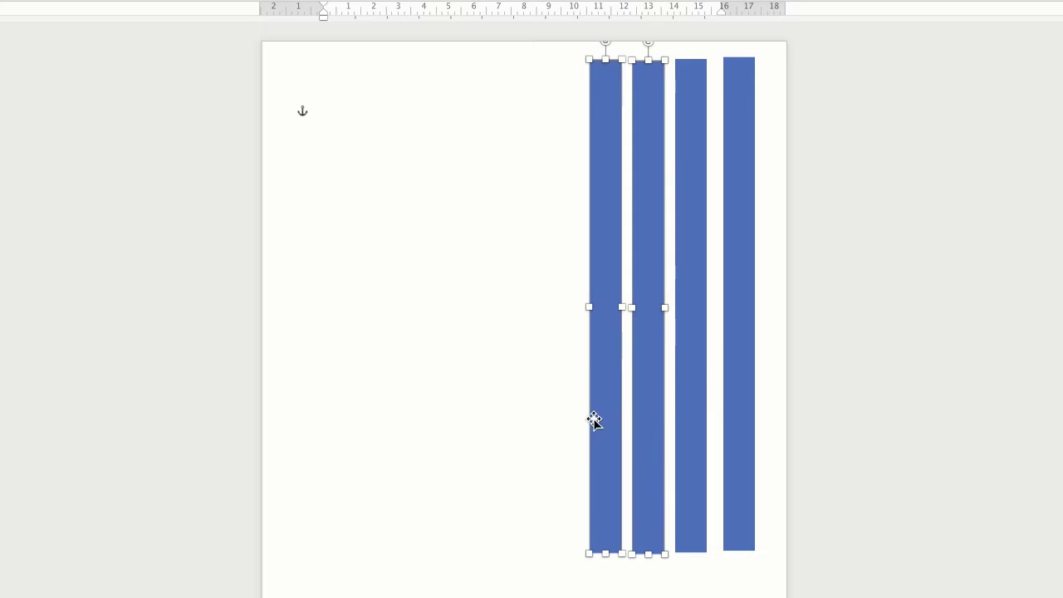
pyautogui.click(620, 583)
pyautogui.click(607, 346)
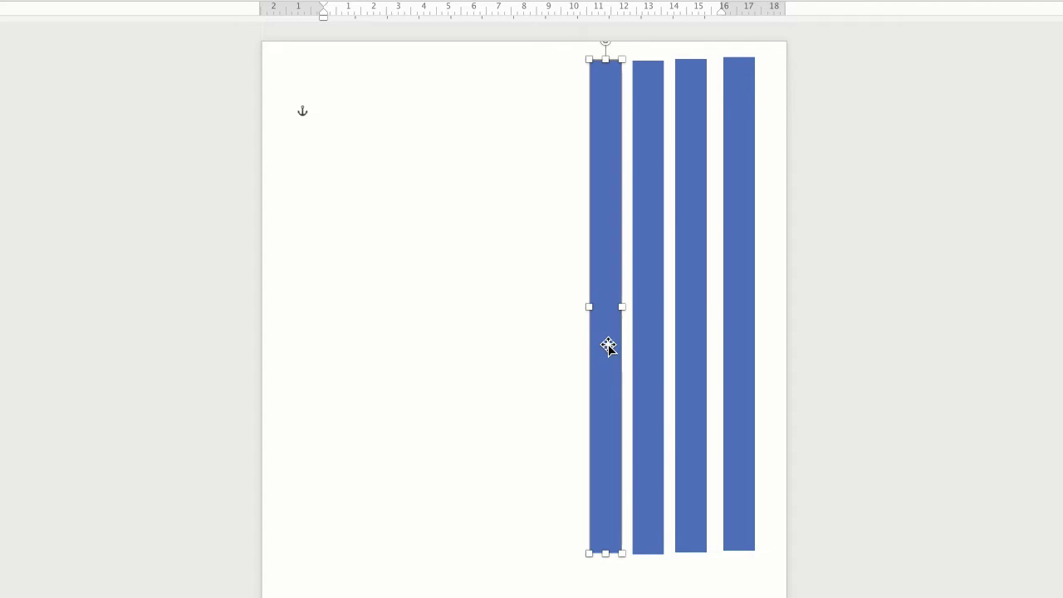
pyautogui.moveTo(611, 344); pyautogui.dragTo(570, 342)
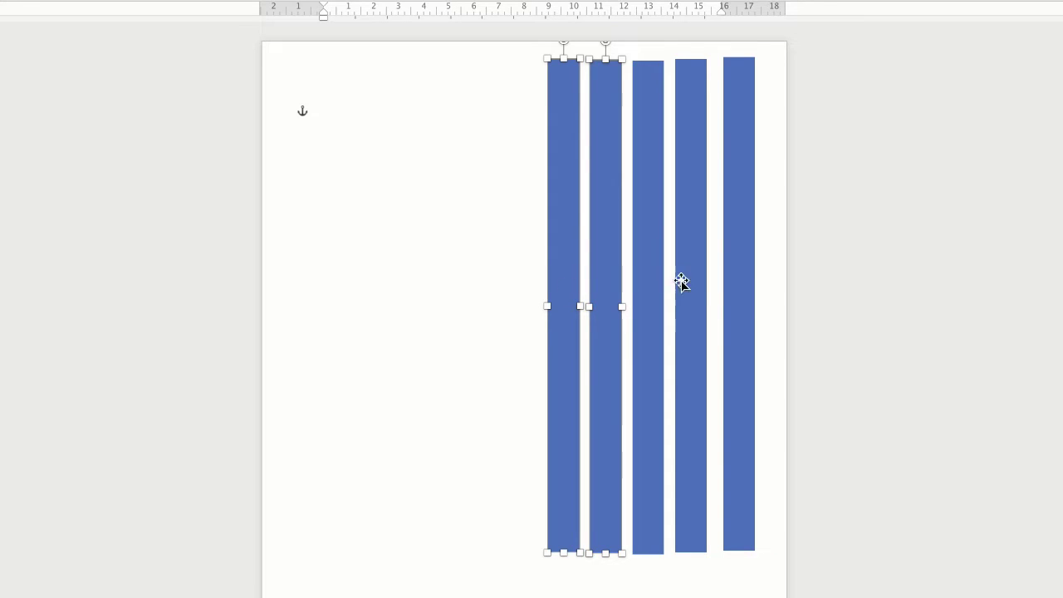
pyautogui.click(740, 299)
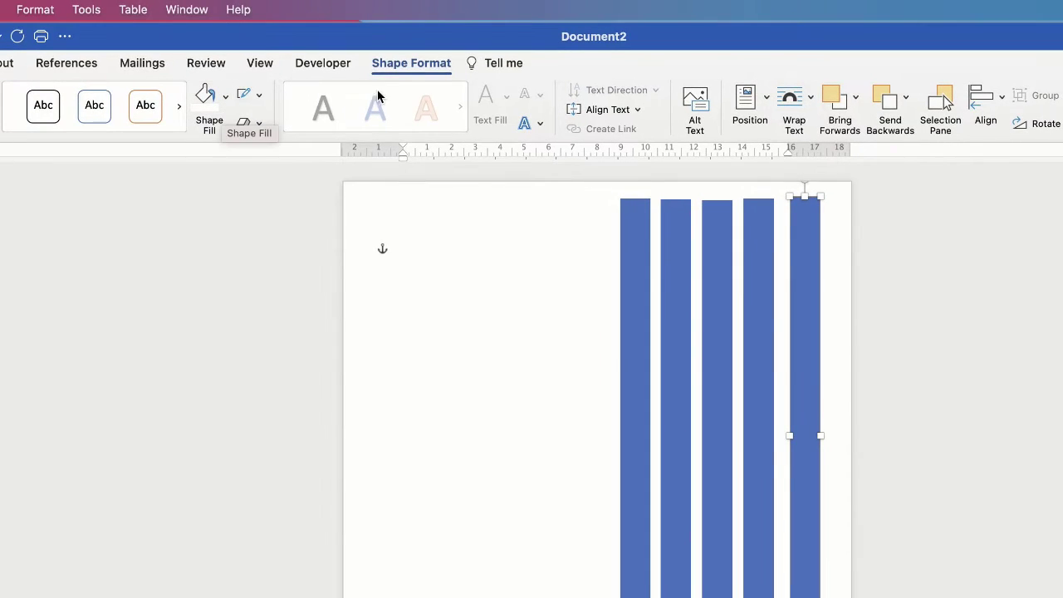
pyautogui.click(225, 98)
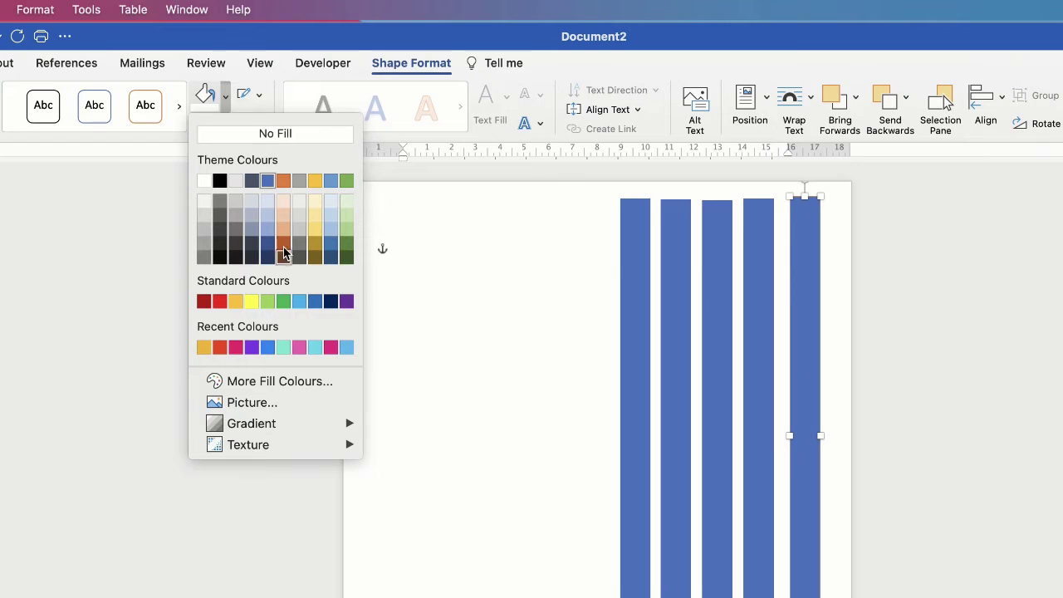
pyautogui.click(275, 384)
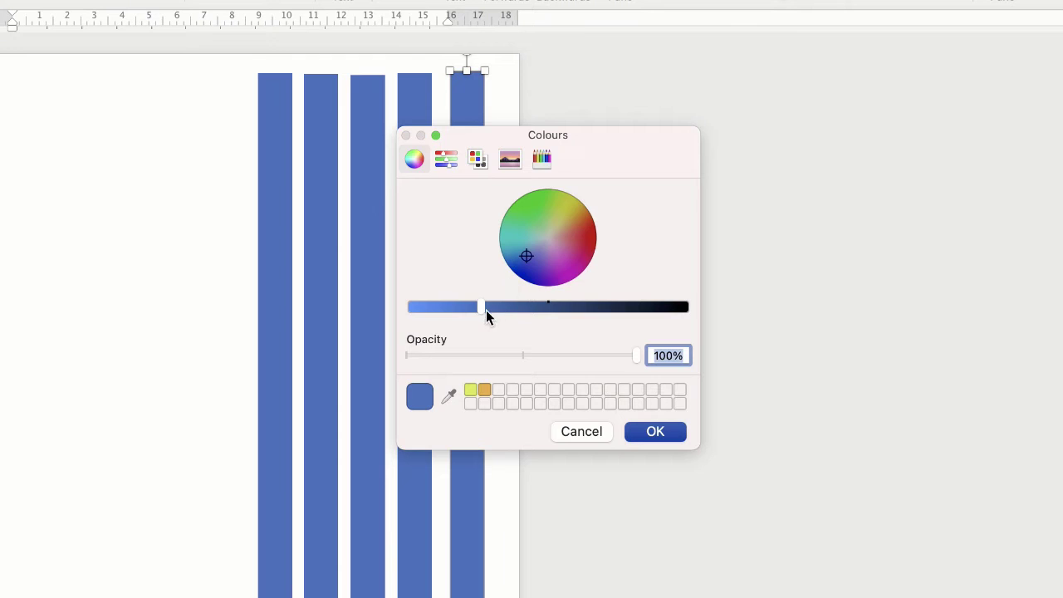
pyautogui.moveTo(482, 312); pyautogui.dragTo(426, 314)
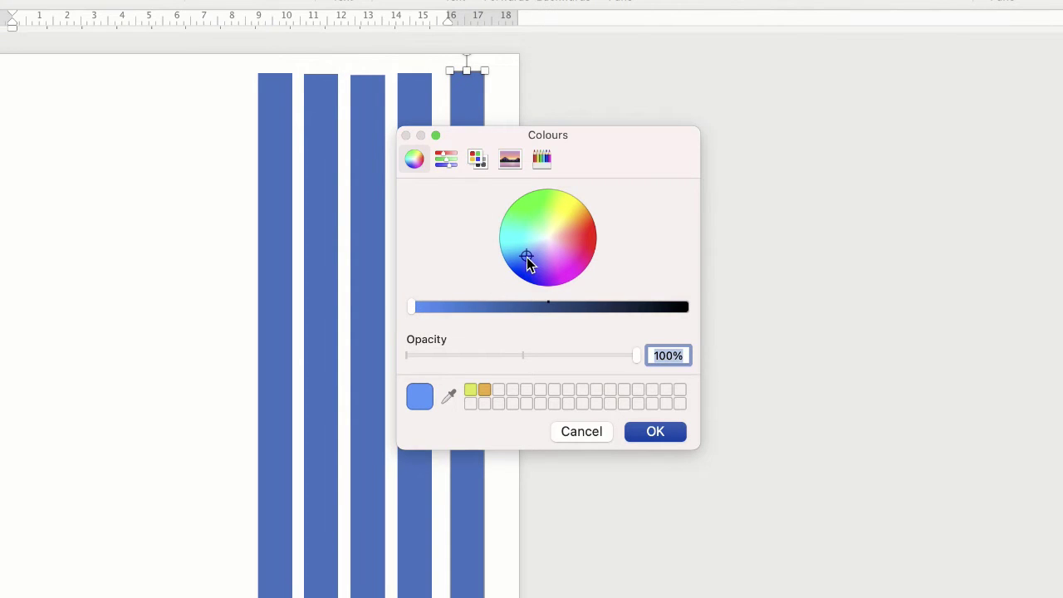
pyautogui.moveTo(527, 259)
pyautogui.mouseDown()
pyautogui.moveTo(539, 273)
pyautogui.moveTo(554, 268)
pyautogui.moveTo(574, 239)
pyautogui.moveTo(558, 211)
pyautogui.moveTo(544, 210)
pyautogui.moveTo(519, 252)
pyautogui.moveTo(548, 262)
pyautogui.mouseUp()
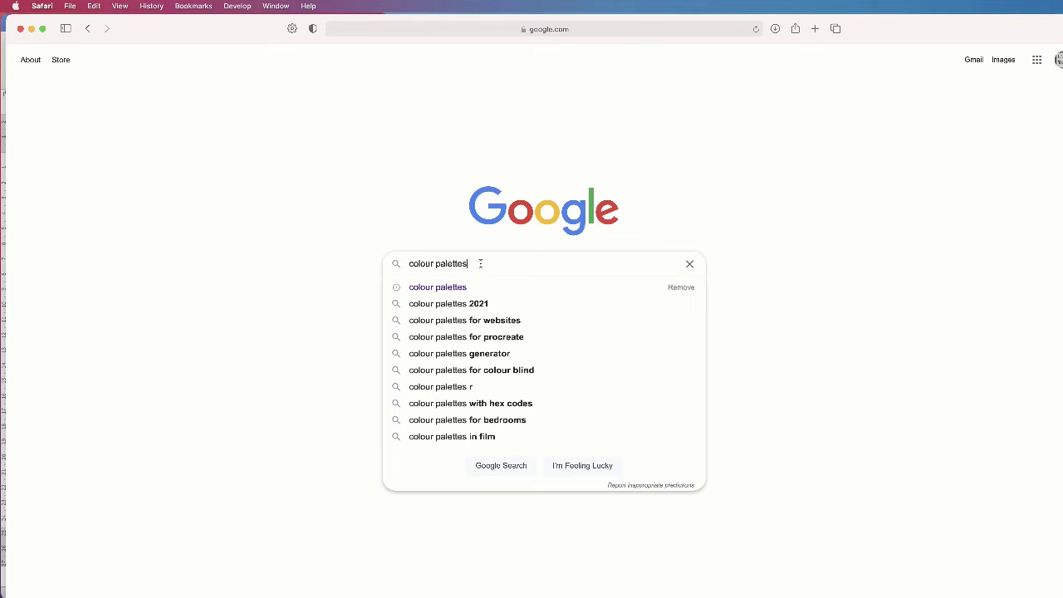
# Step: Search Google Images in Safari for "colour palettes" and take a screenshot of the five-stripe purple-to-yellow palette
pyautogui.press('Return')
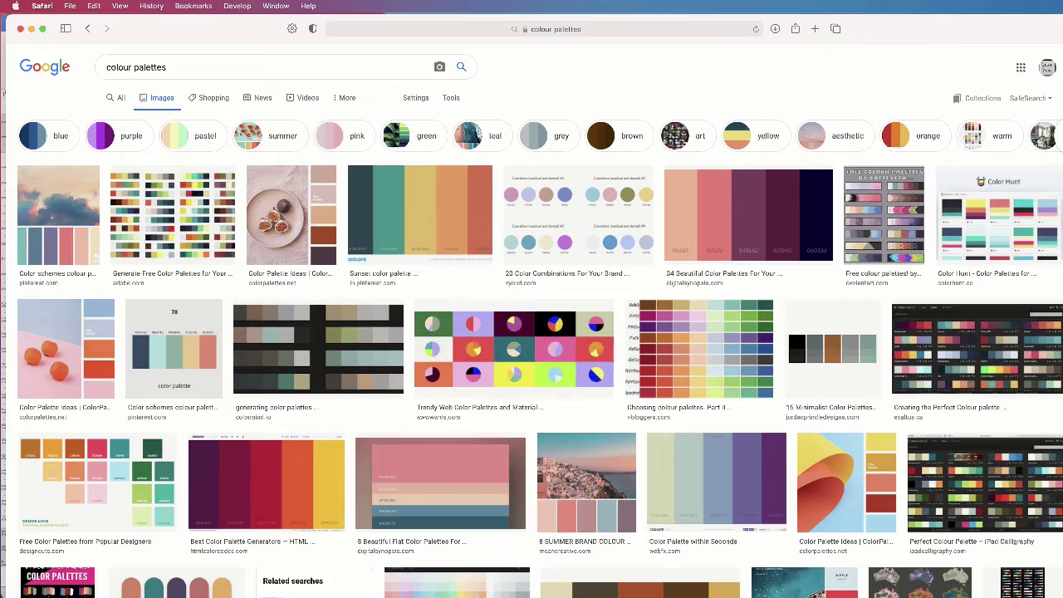
pyautogui.scroll(-15, 531, 332)
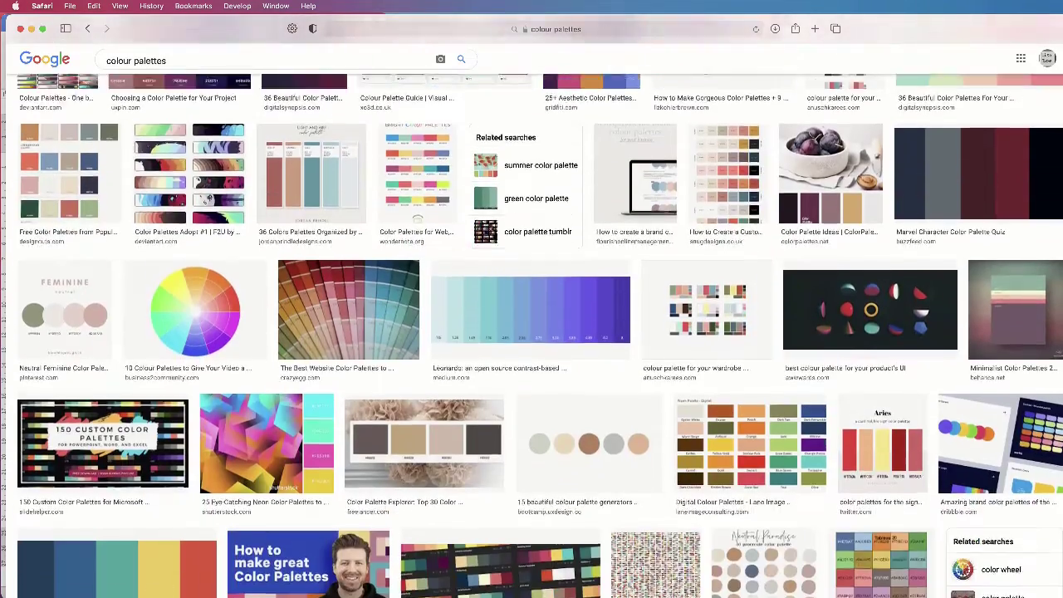
pyautogui.scroll(15, 532, 333)
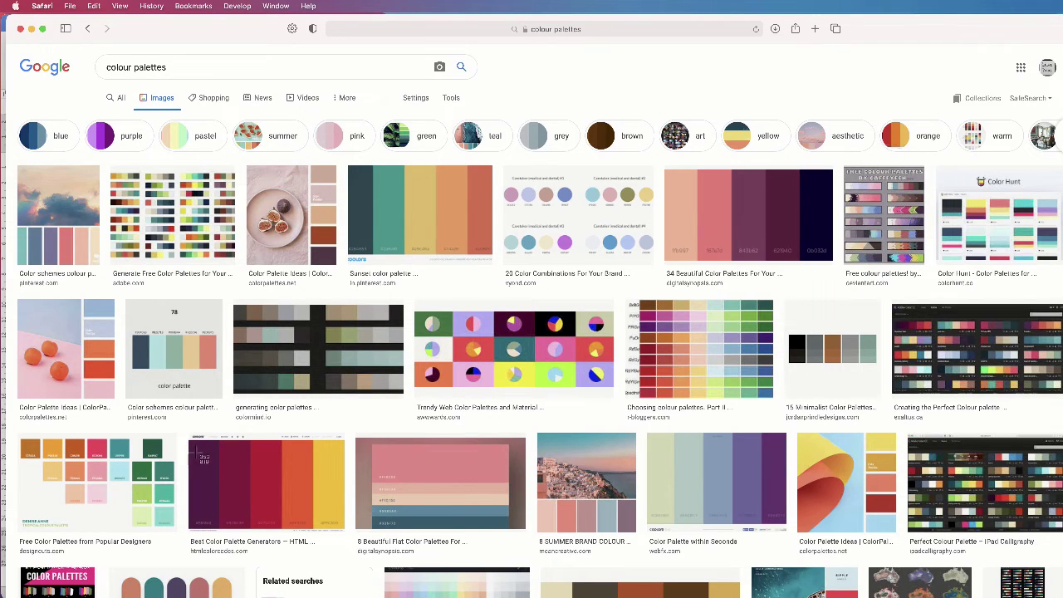
pyautogui.moveTo(191, 445); pyautogui.dragTo(342, 516)
pyautogui.click(20, 29)
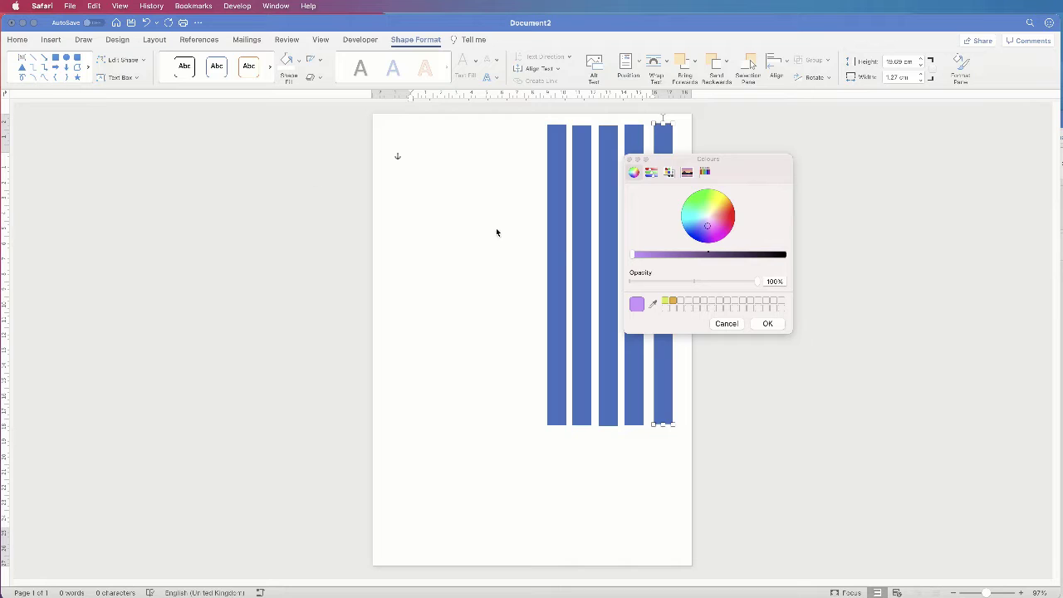
# Step: Place the captured purple-to-yellow palette screenshot in the Word document and delete it again
pyautogui.click(727, 324)
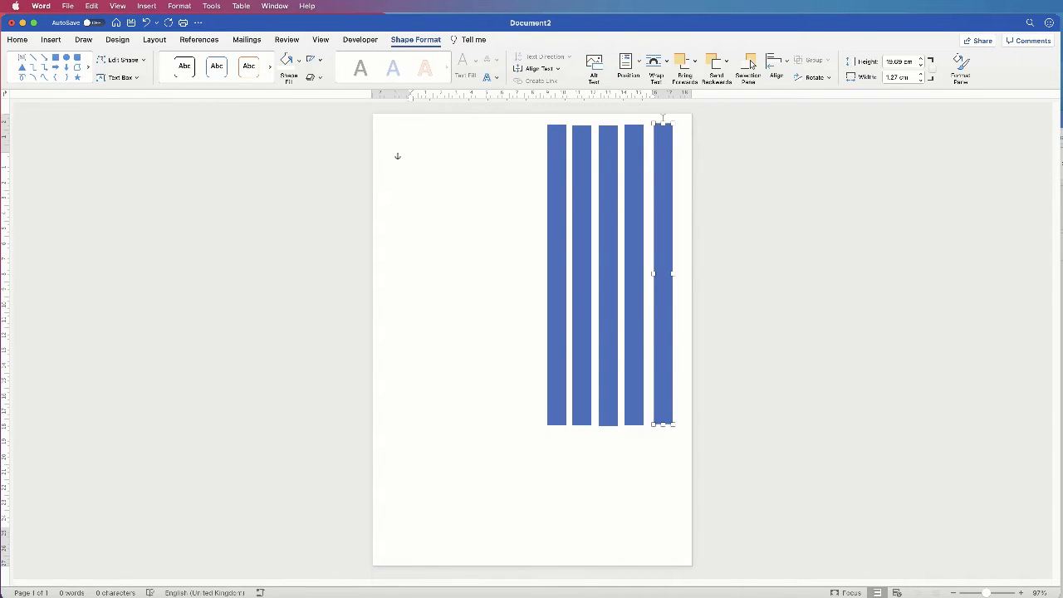
pyautogui.moveTo(1062, 178); pyautogui.dragTo(470, 311)
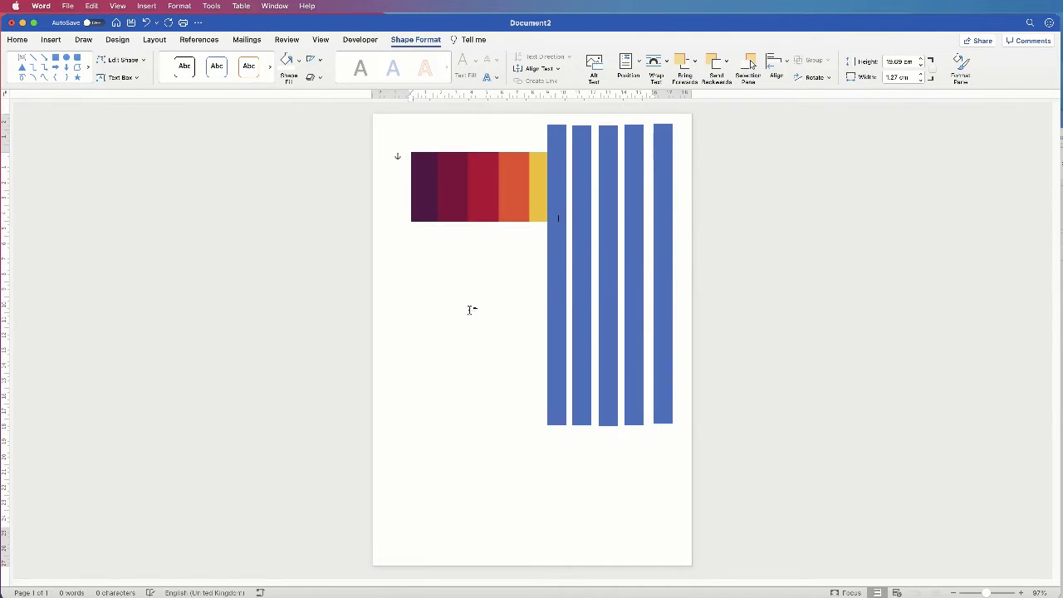
pyautogui.click(502, 187)
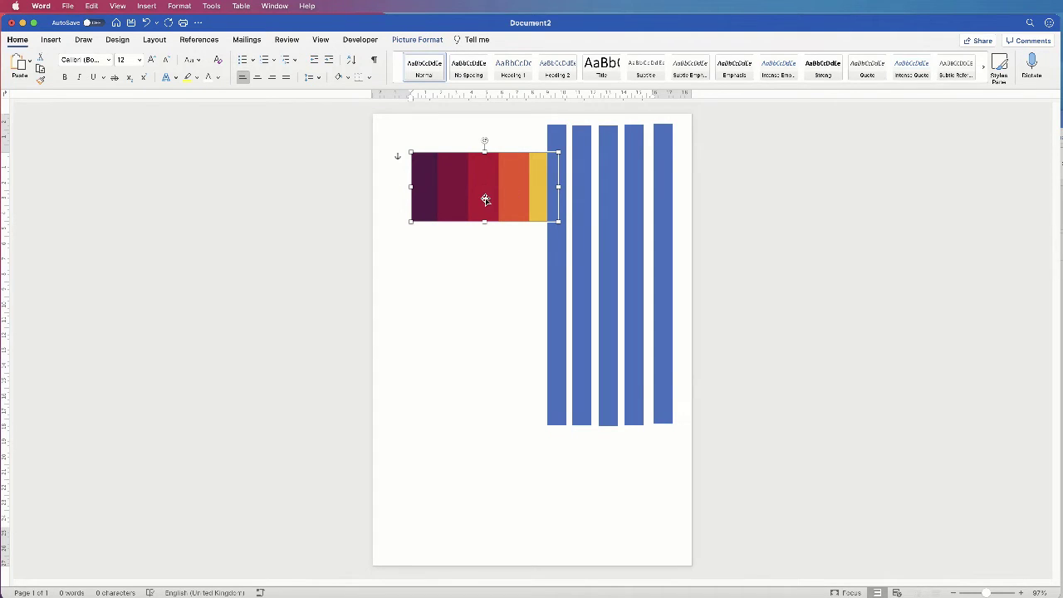
pyautogui.press('BackSpace')
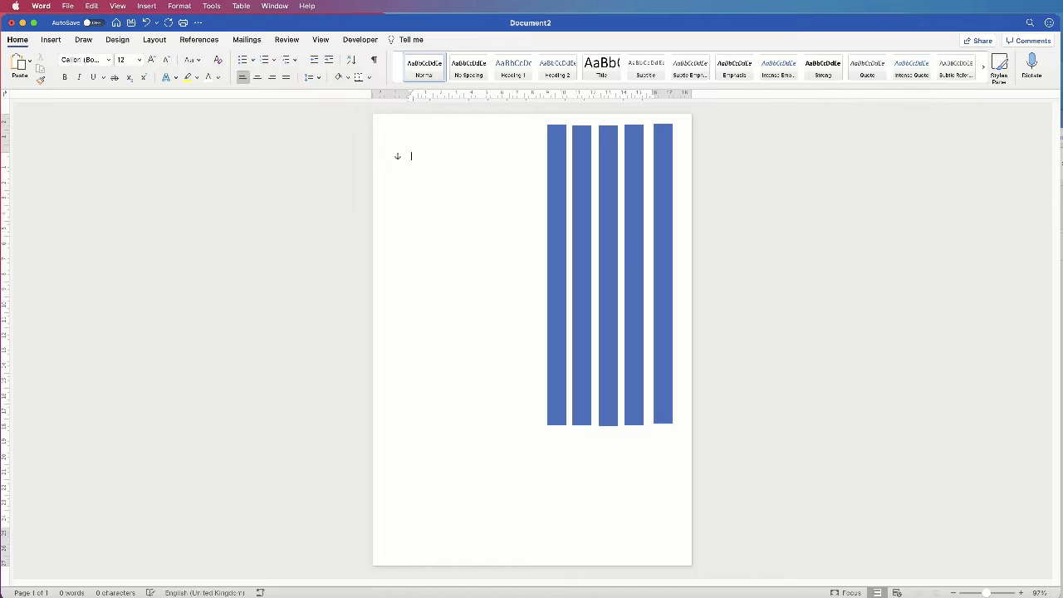
# Step: Insert the five-colour yellow-to-blue palette image, wrapped In Front of Text, on the page below the row of strips
pyautogui.moveTo(570, 363); pyautogui.dragTo(439, 232)
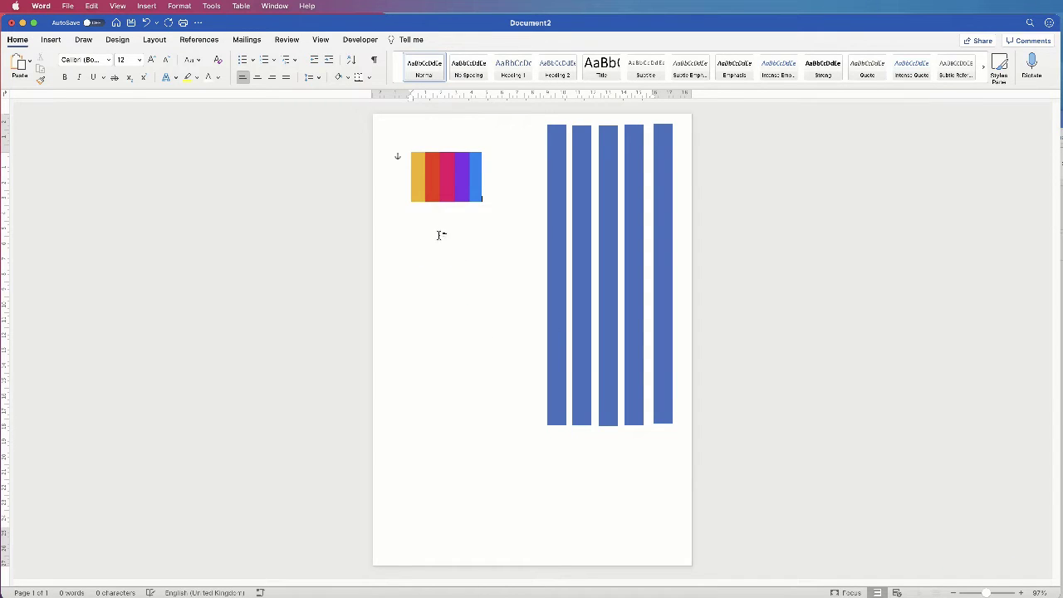
pyautogui.click(446, 173)
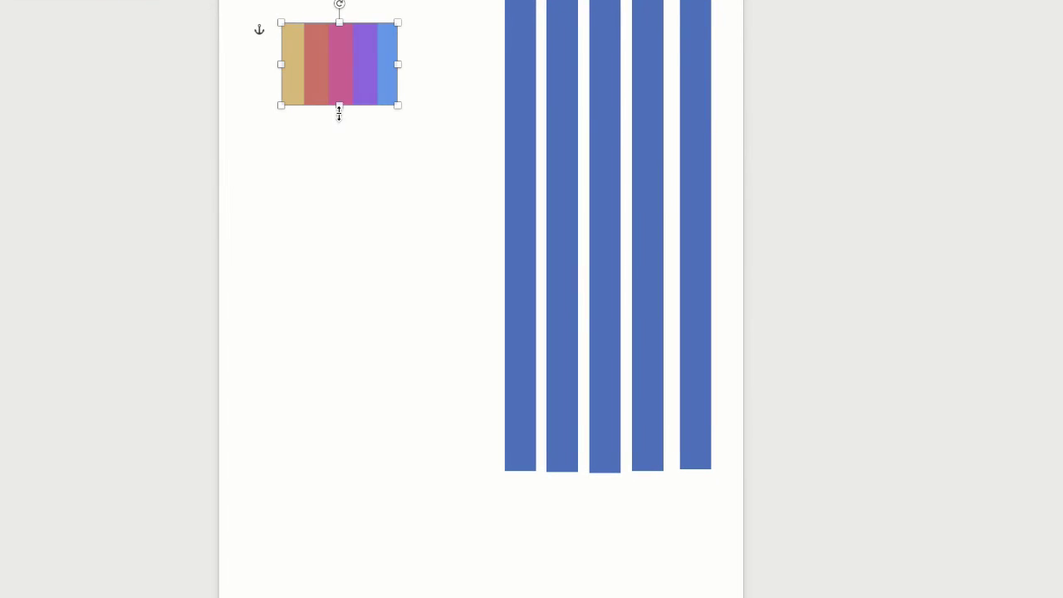
pyautogui.rightClick(336, 57)
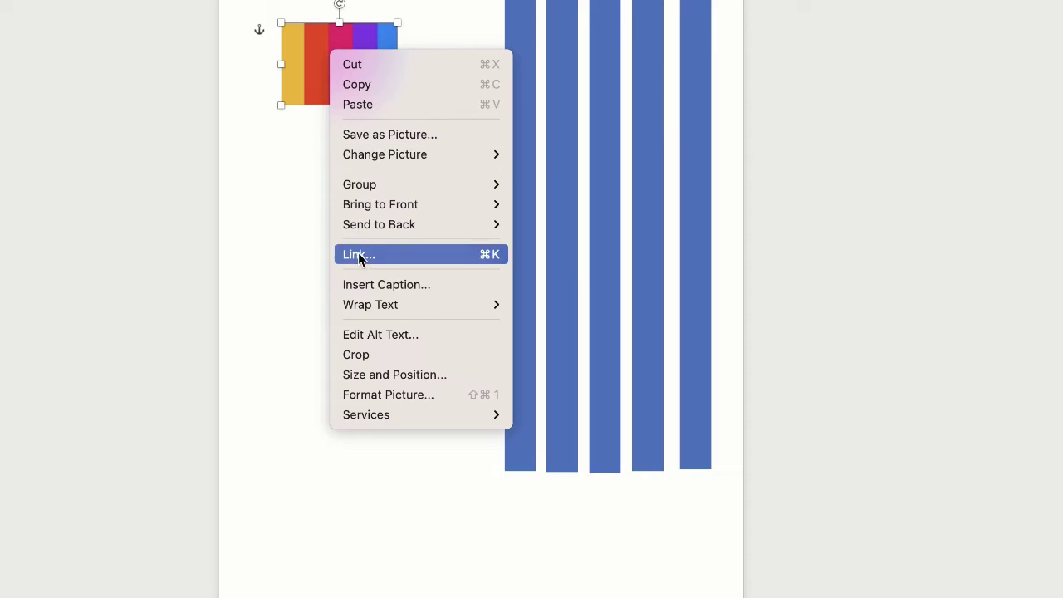
pyautogui.moveTo(361, 311)
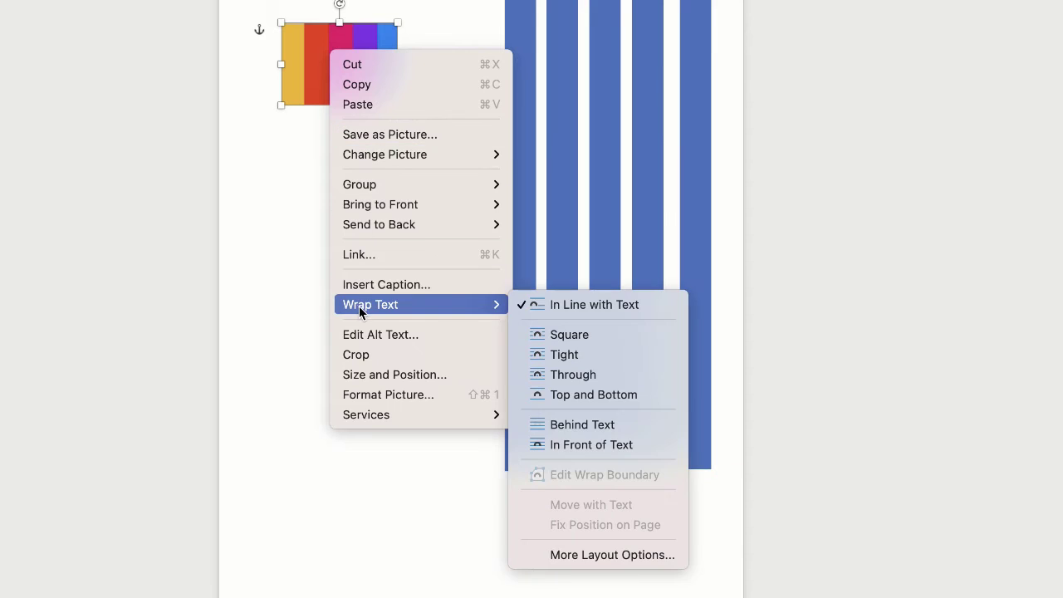
pyautogui.click(586, 445)
pyautogui.moveTo(344, 49); pyautogui.dragTo(642, 597)
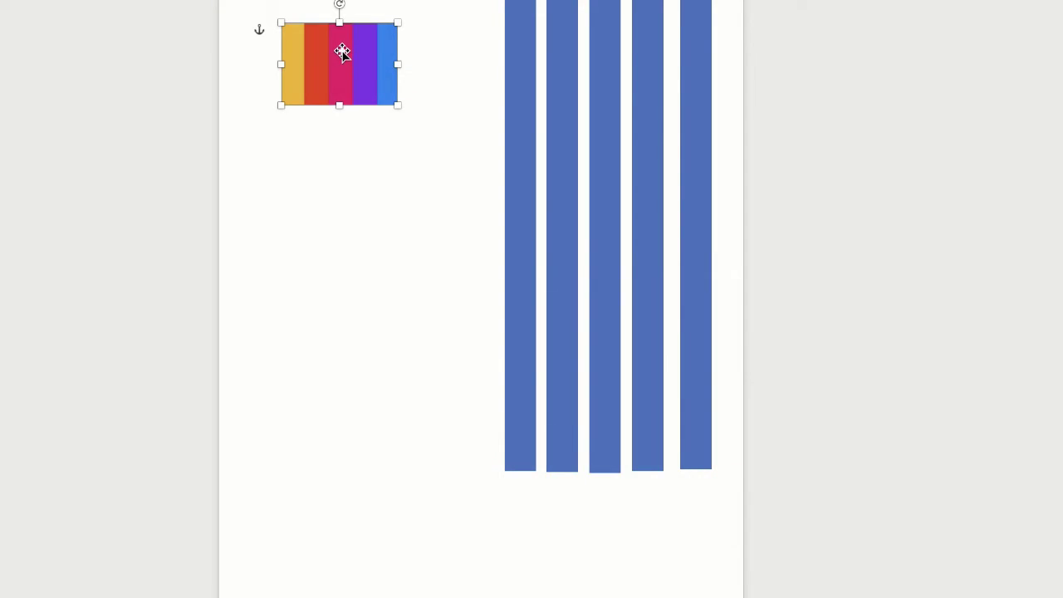
# Step: Move the palette image to the page's lower-right corner below the strips, and fill the rightmost strip with blue sampled from it
pyautogui.moveTo(634, 554); pyautogui.dragTo(641, 520)
pyautogui.click(636, 467)
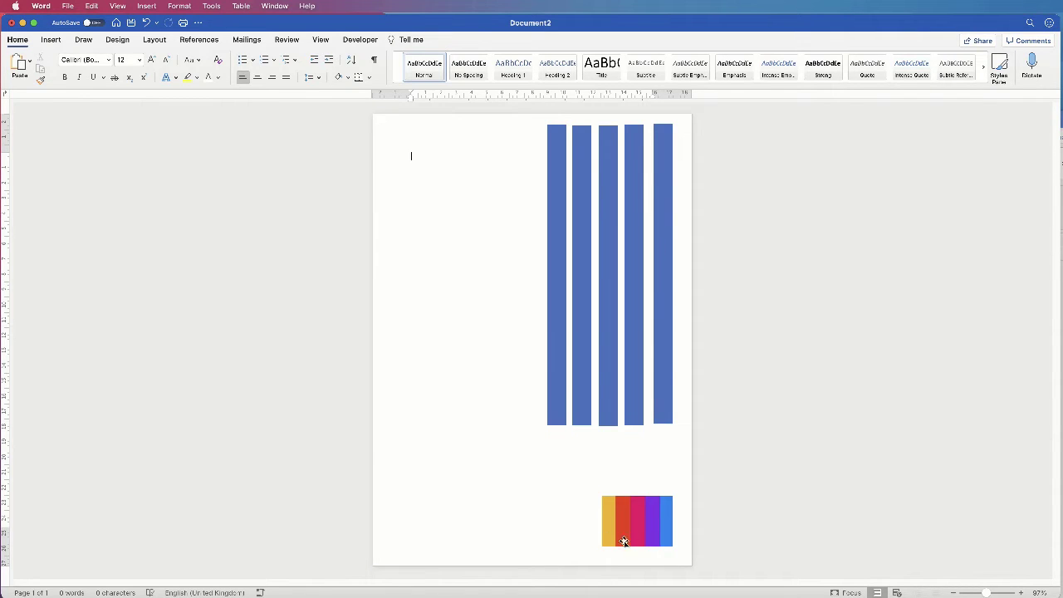
pyautogui.click(666, 196)
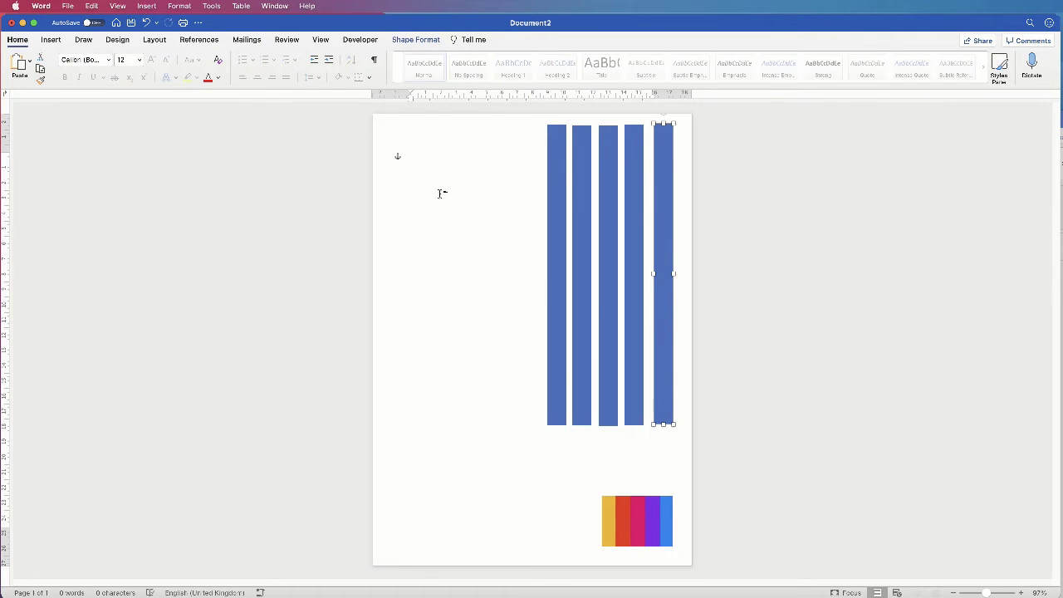
pyautogui.click(412, 42)
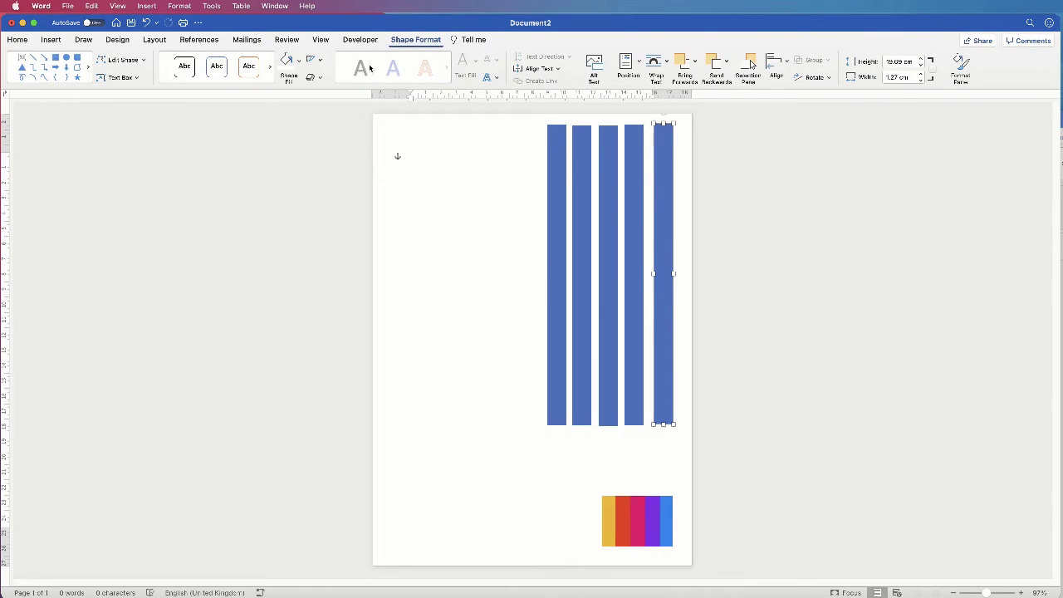
pyautogui.click(300, 69)
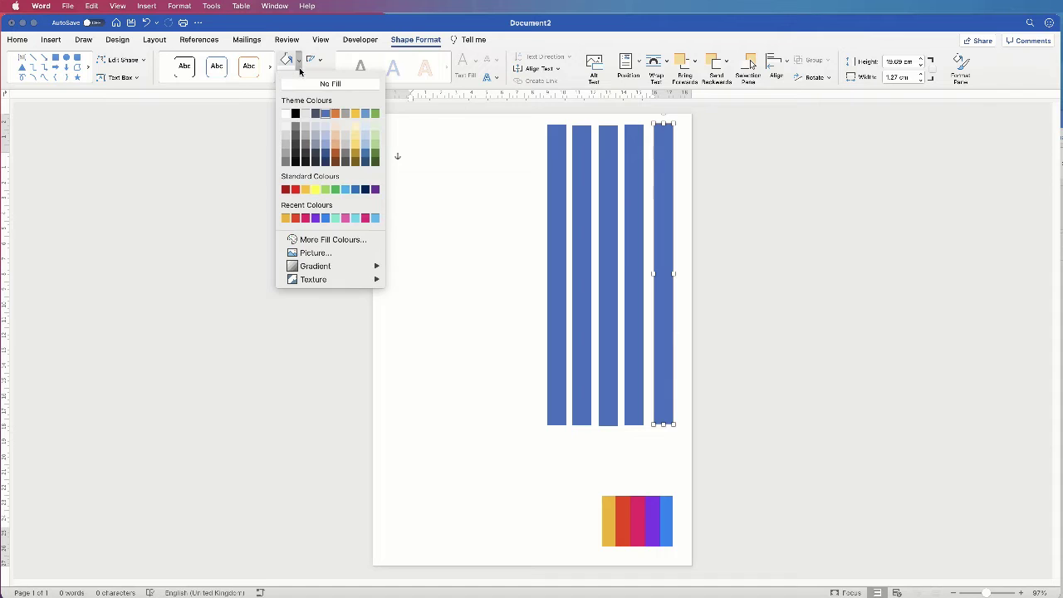
pyautogui.click(346, 242)
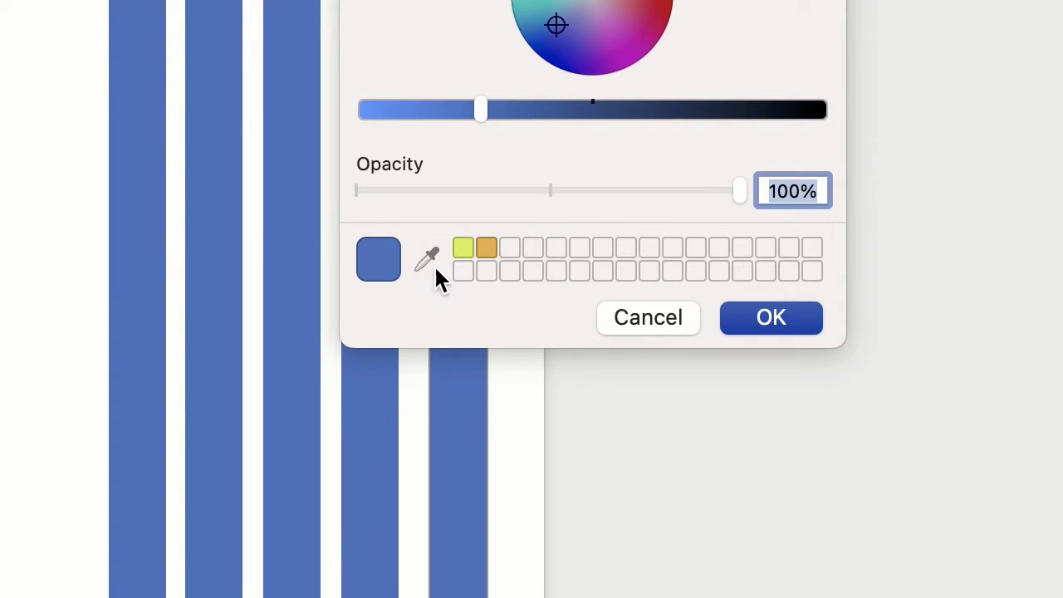
pyautogui.click(426, 262)
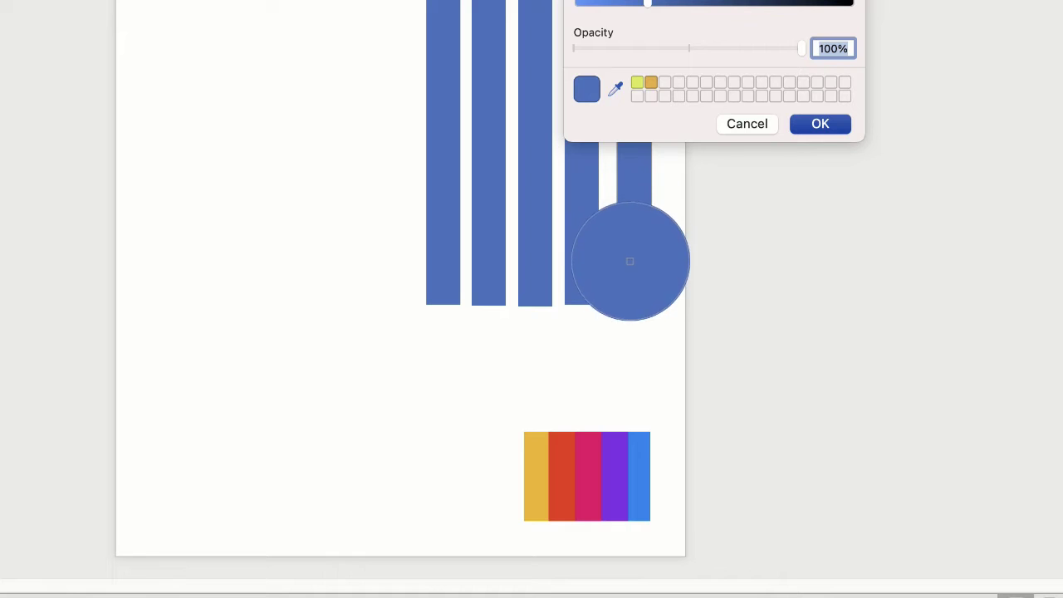
pyautogui.click(640, 477)
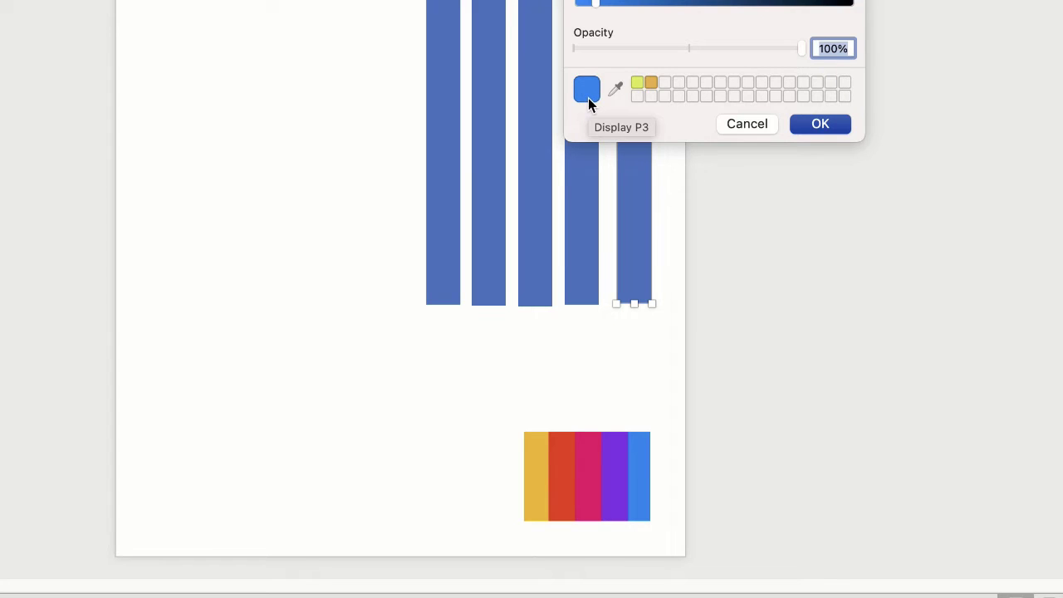
pyautogui.click(817, 125)
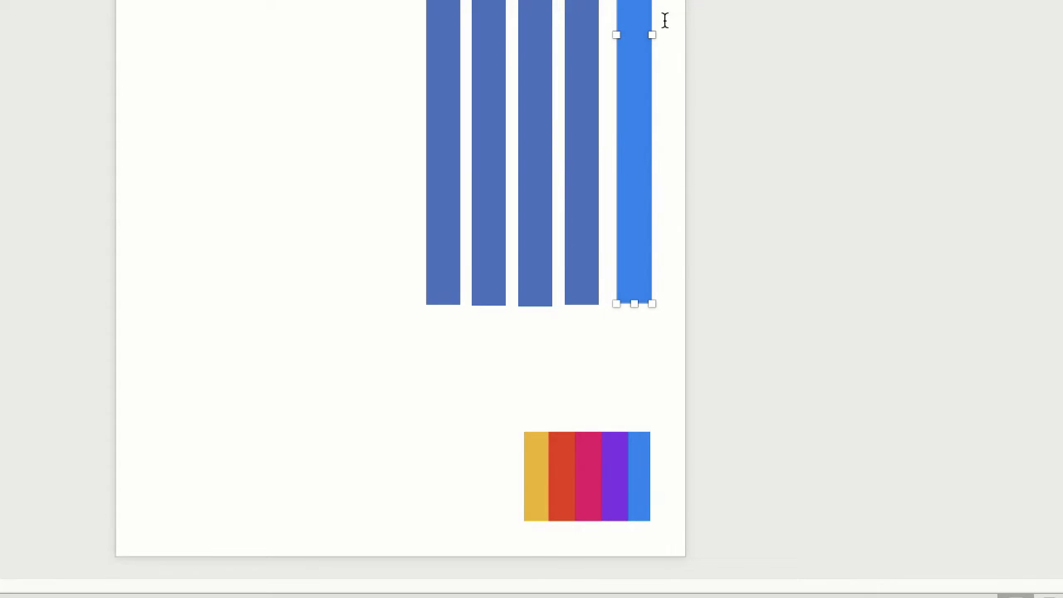
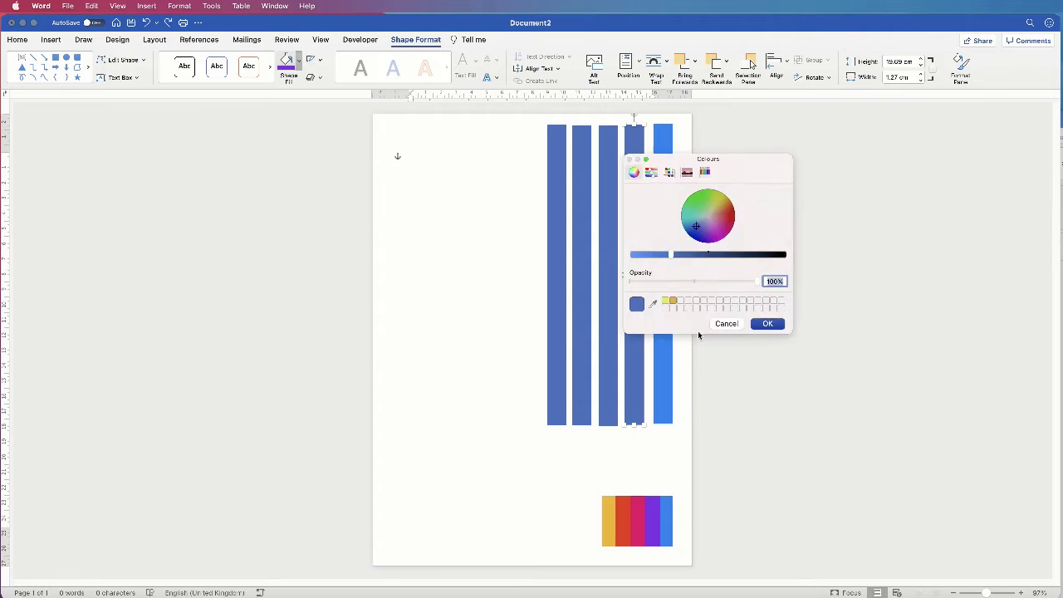
# Step: Fill the fourth, third and second strips from the left with the palette's purple, pink and red respectively
pyautogui.click(769, 323)
pyautogui.click(608, 274)
pyautogui.click(298, 59)
pyautogui.click(332, 239)
pyautogui.click(769, 324)
pyautogui.click(582, 274)
pyautogui.click(298, 60)
pyautogui.click(306, 241)
pyautogui.click(769, 324)
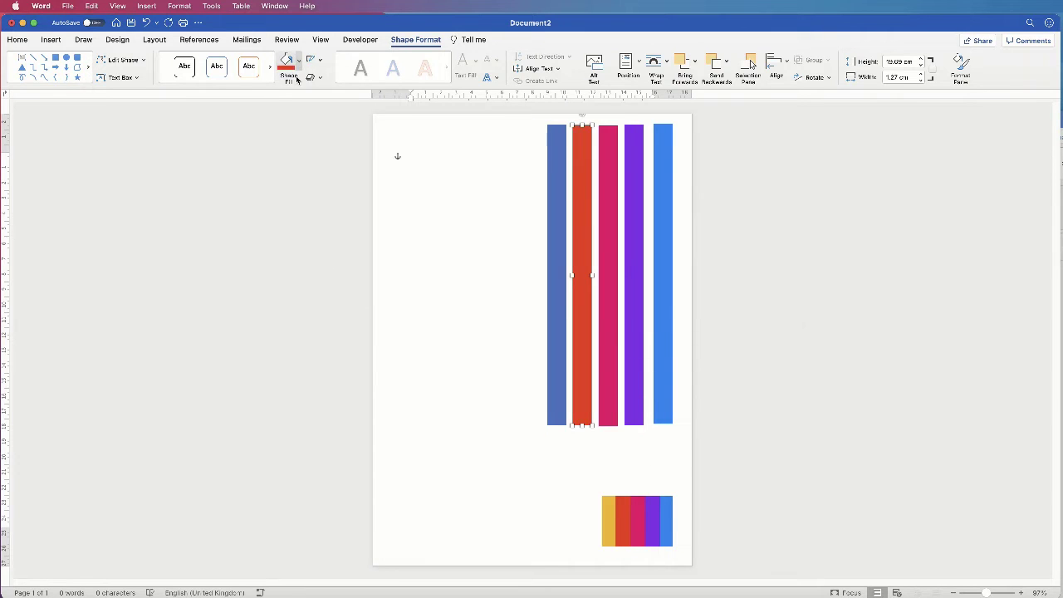
# Step: Fill the leftmost strip with the palette's yellow
pyautogui.click(298, 60)
pyautogui.click(332, 240)
pyautogui.click(655, 304)
pyautogui.click(769, 324)
pyautogui.click(556, 274)
pyautogui.click(298, 60)
pyautogui.click(333, 239)
pyautogui.click(769, 324)
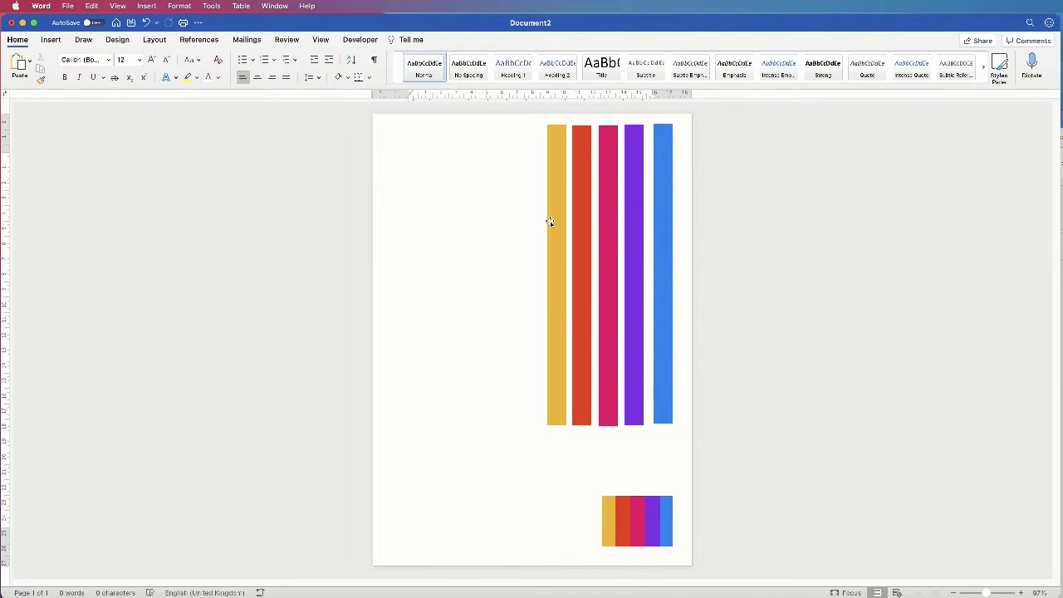
# Step: Shift the purple, pink, red and yellow strips up past the page's top edge so their lower ends form a staircase descending to the right
pyautogui.moveTo(639, 242); pyautogui.dragTo(584, 246)
pyautogui.click(636, 242)
pyautogui.moveTo(636, 233); pyautogui.dragTo(638, 218)
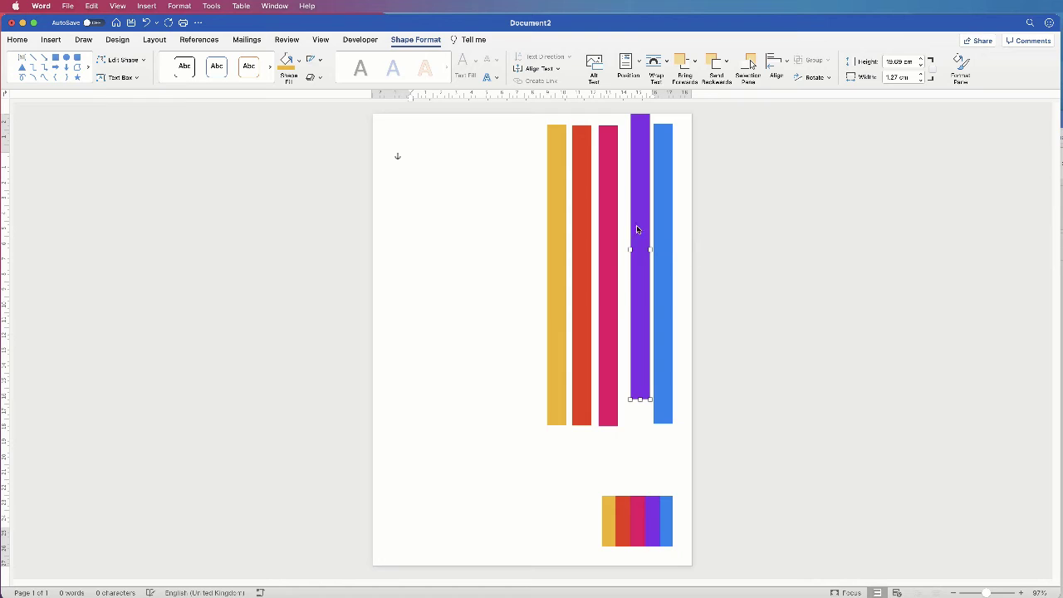
pyautogui.moveTo(607, 277); pyautogui.dragTo(594, 189)
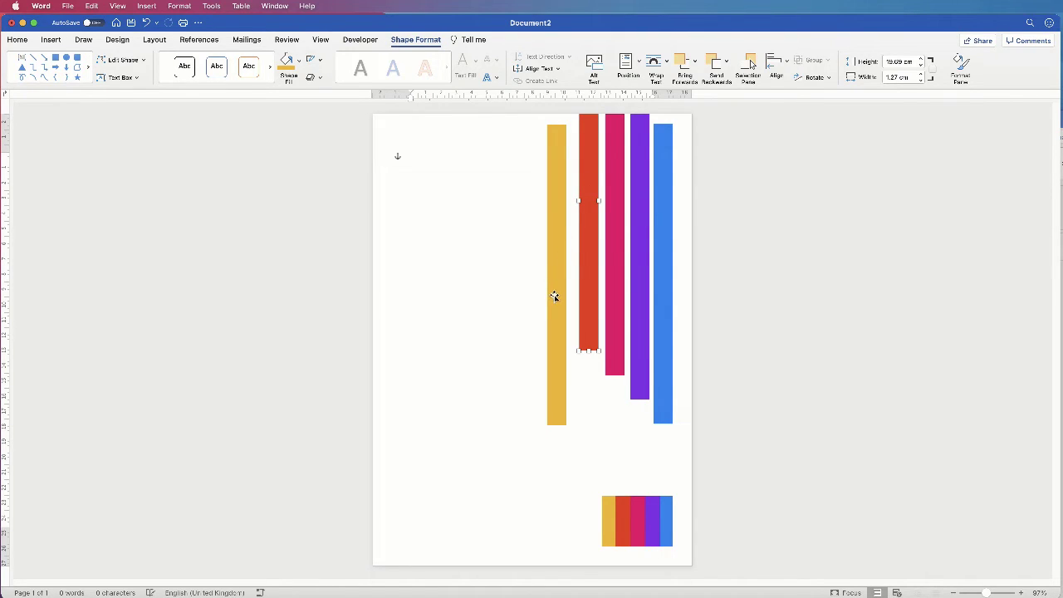
pyautogui.moveTo(556, 330); pyautogui.dragTo(560, 228)
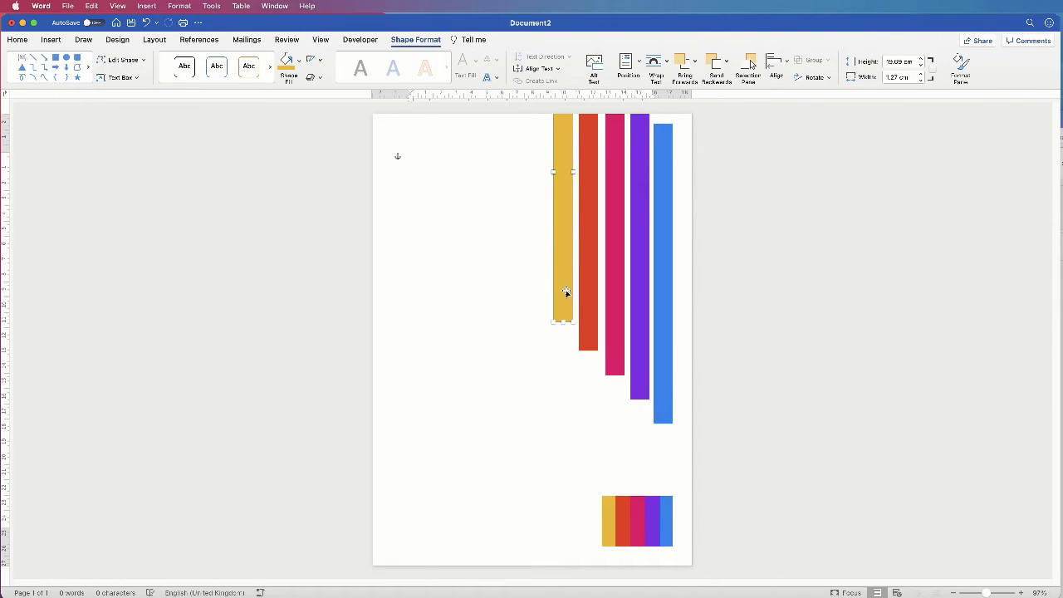
# Step: Nudge the yellow, red and pink strips to the right to tighten the gaps between the staggered strips
pyautogui.click(617, 220)
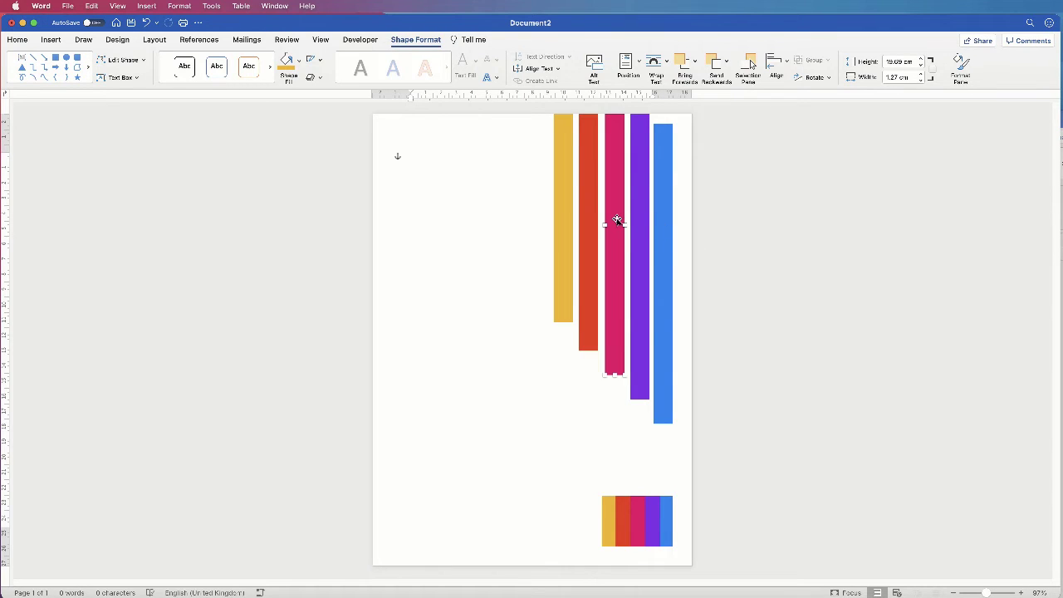
pyautogui.moveTo(619, 220); pyautogui.dragTo(573, 227)
pyautogui.moveTo(622, 253); pyautogui.dragTo(617, 246)
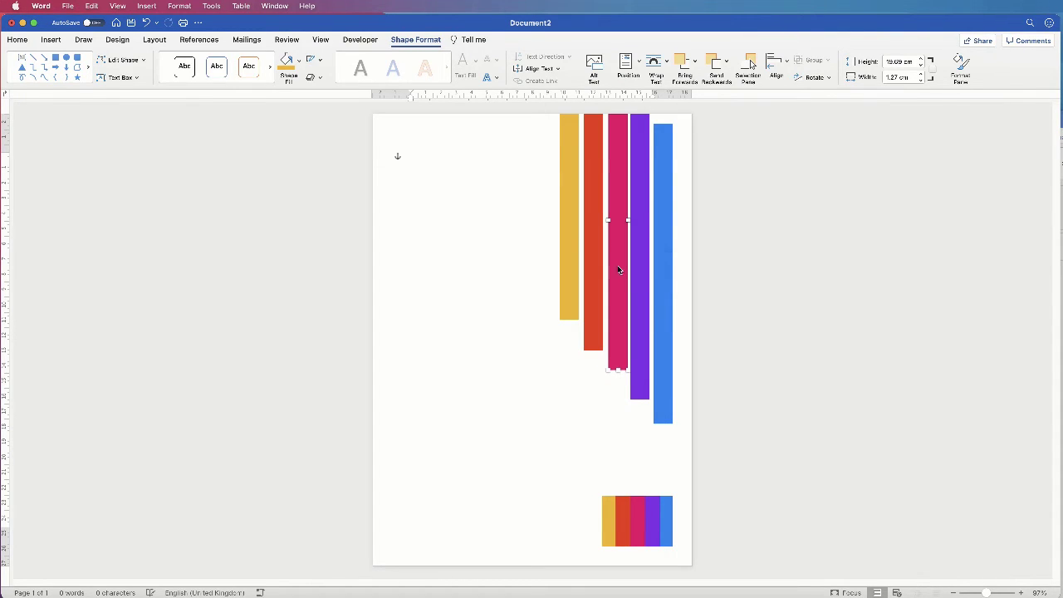
pyautogui.click(572, 398)
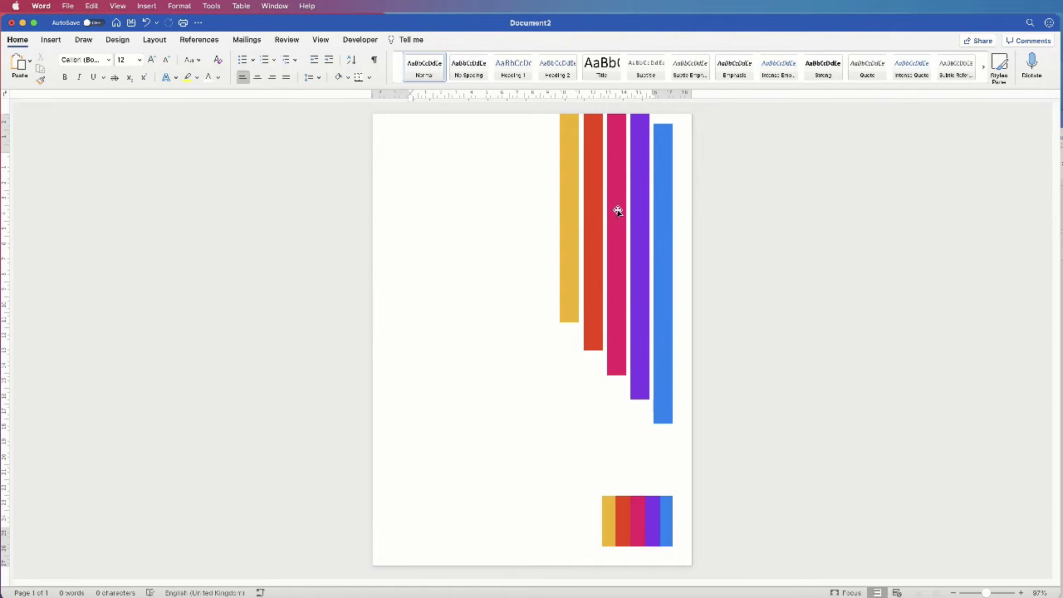
# Step: Distribute the five coloured strips horizontally and group them
pyautogui.click(665, 226)
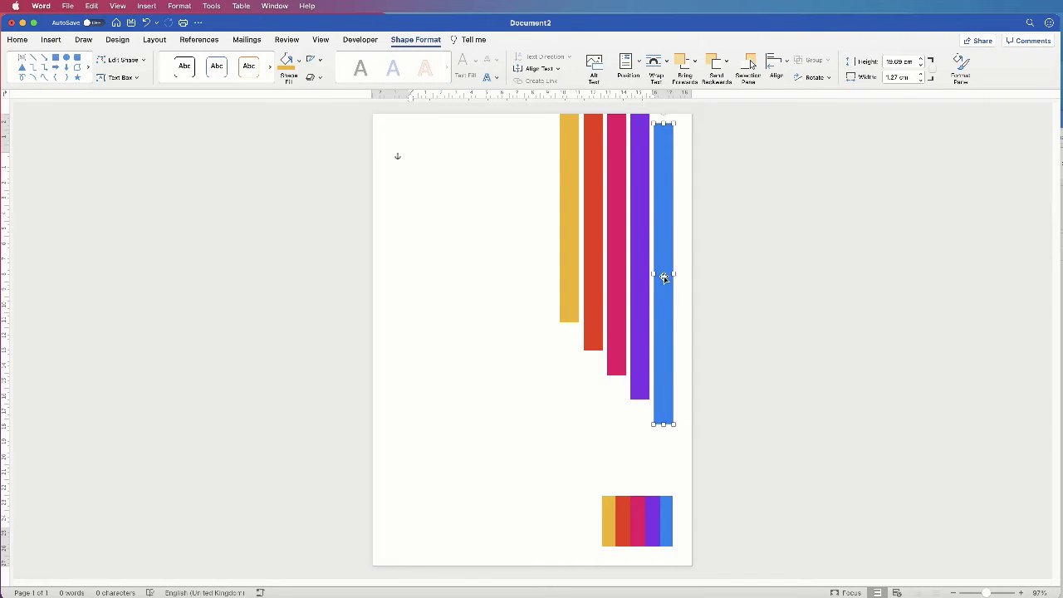
pyautogui.keyDown('shift'); pyautogui.click(639, 241); pyautogui.keyUp('shift')
pyautogui.keyDown('shift'); pyautogui.click(618, 234); pyautogui.keyUp('shift')
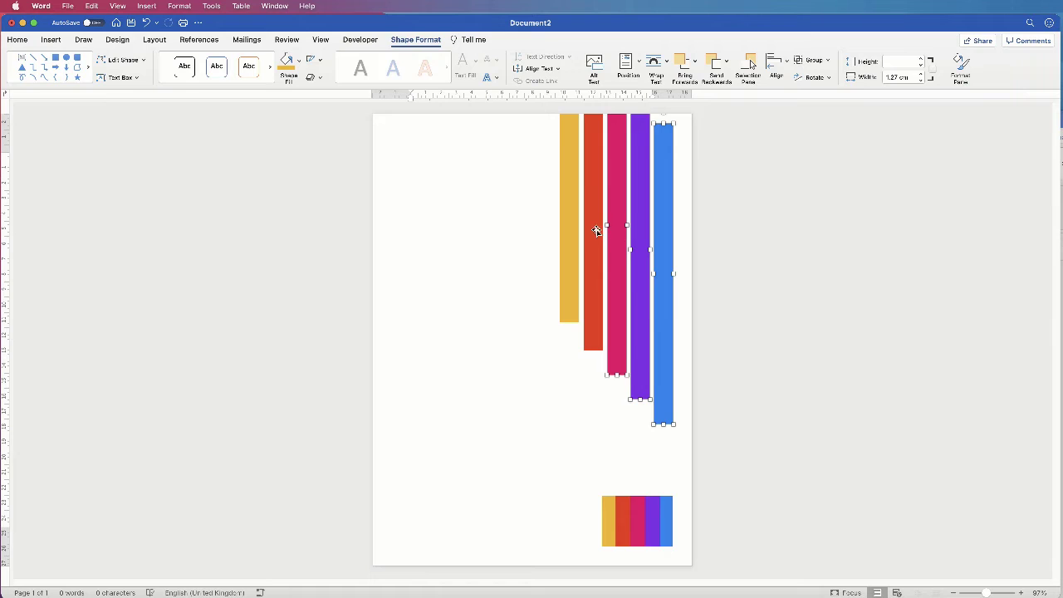
pyautogui.keyDown('shift'); pyautogui.click(597, 230); pyautogui.keyUp('shift')
pyautogui.keyDown('shift'); pyautogui.click(569, 215); pyautogui.keyUp('shift')
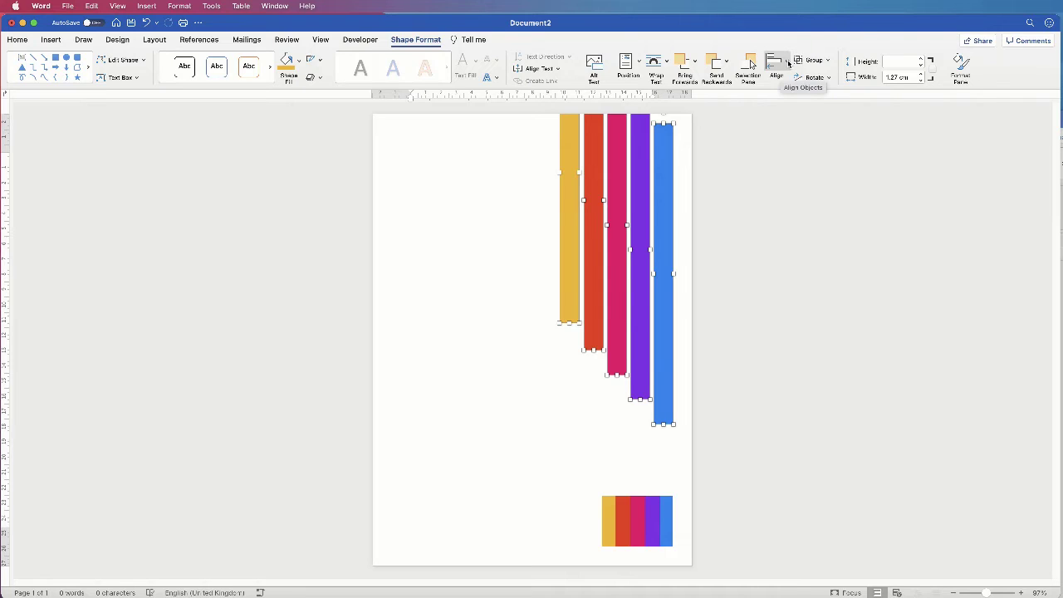
pyautogui.click(788, 63)
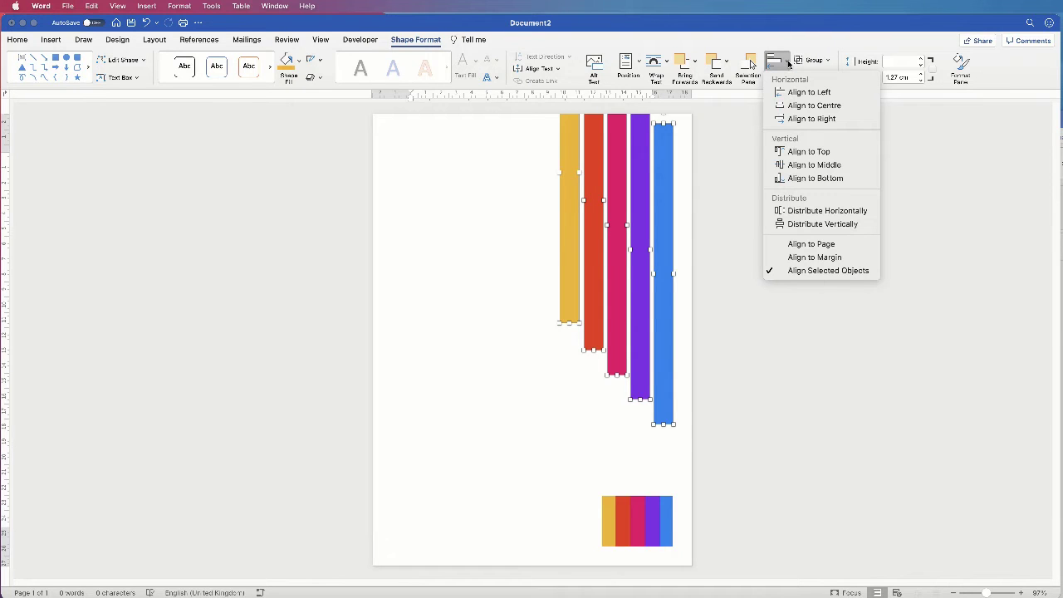
pyautogui.click(799, 212)
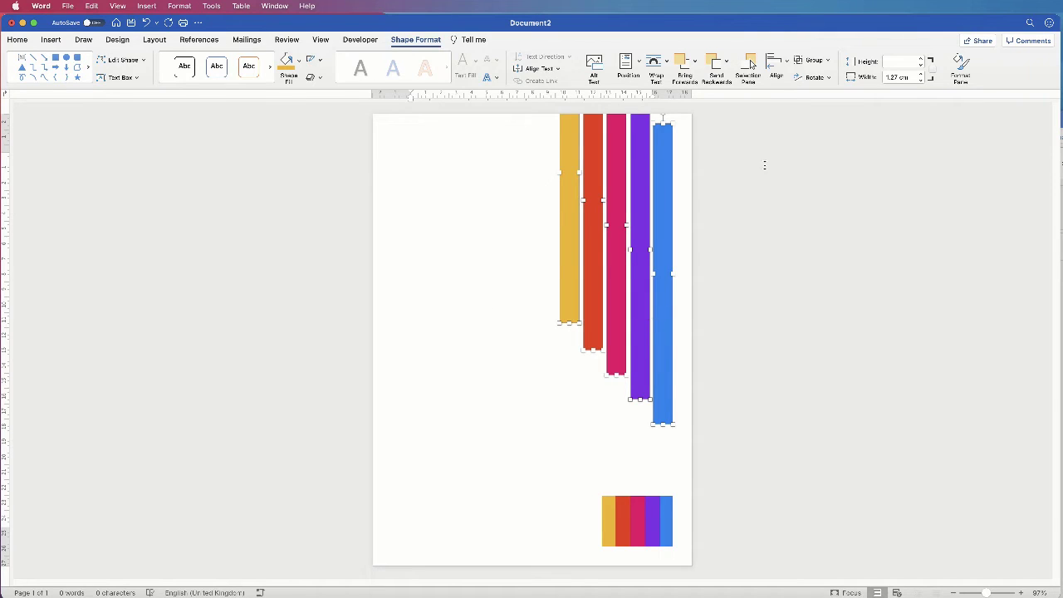
pyautogui.click(816, 62)
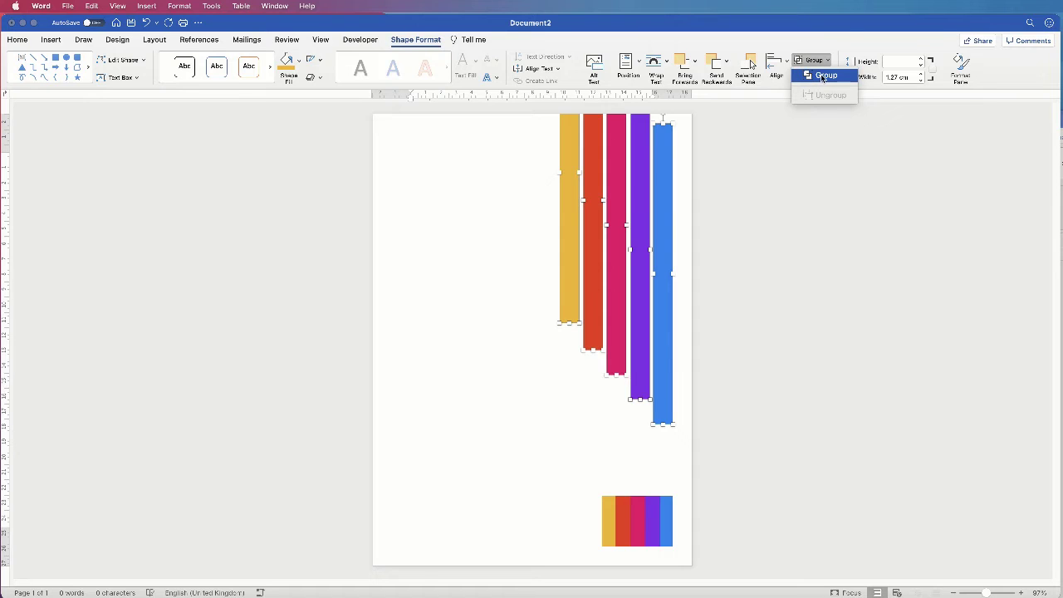
pyautogui.click(824, 76)
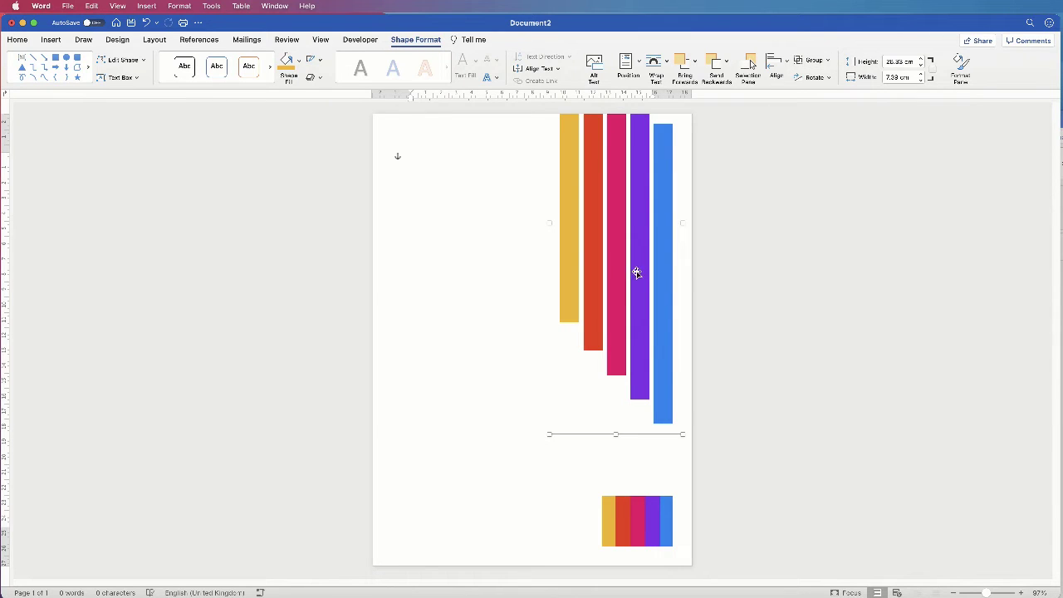
# Step: Move the strip group up and right so all strips start at the page's top edge, and delete the palette image
pyautogui.moveTo(639, 274); pyautogui.dragTo(654, 253)
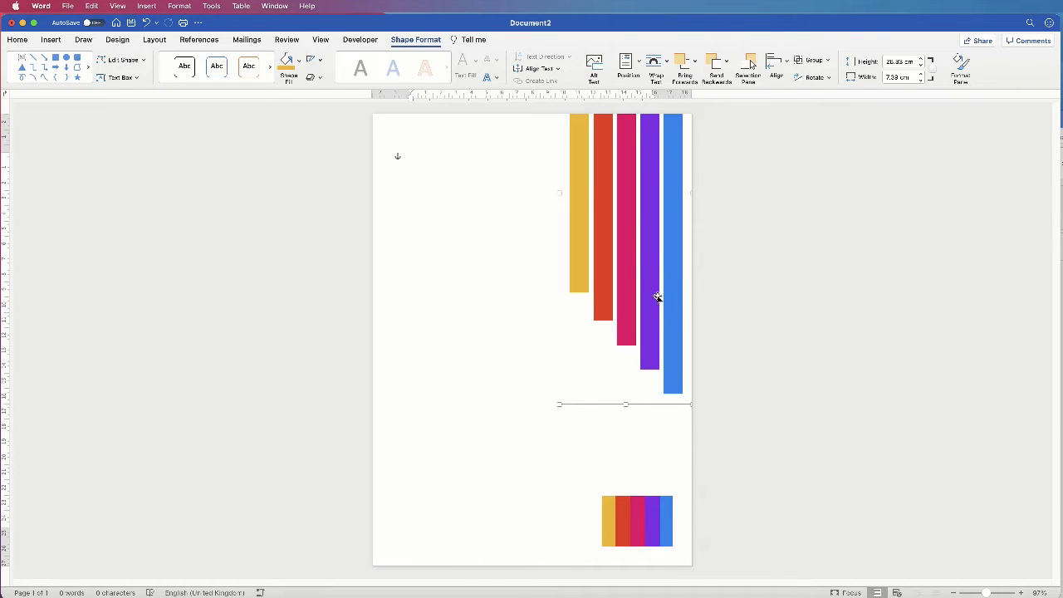
pyautogui.click(642, 524)
pyautogui.press('Delete')
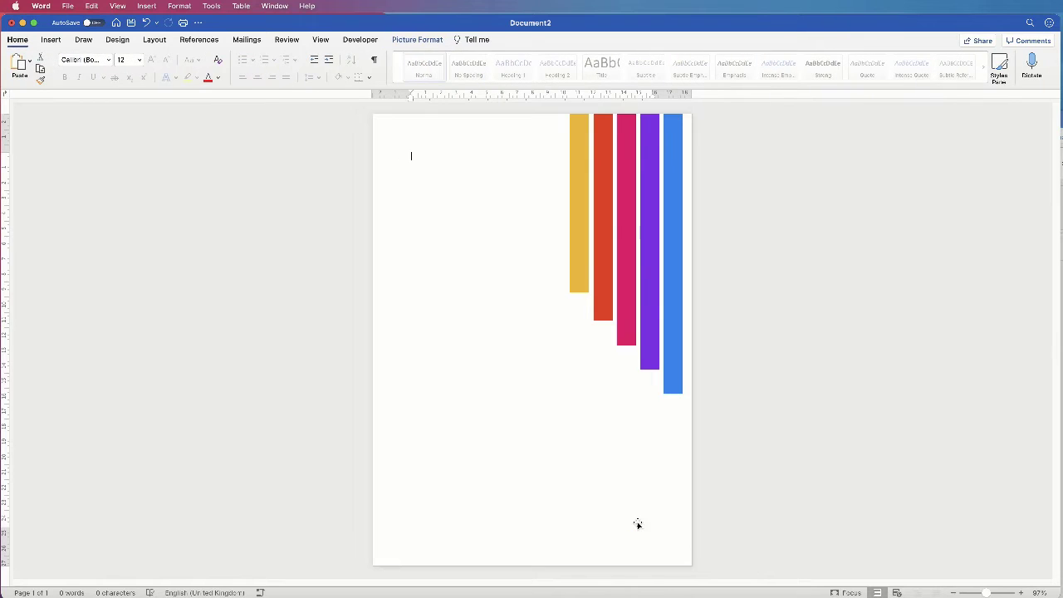
# Step: Duplicate the strip group to the page's upper left, and copy both groups into the lower half of the page
pyautogui.click(651, 206)
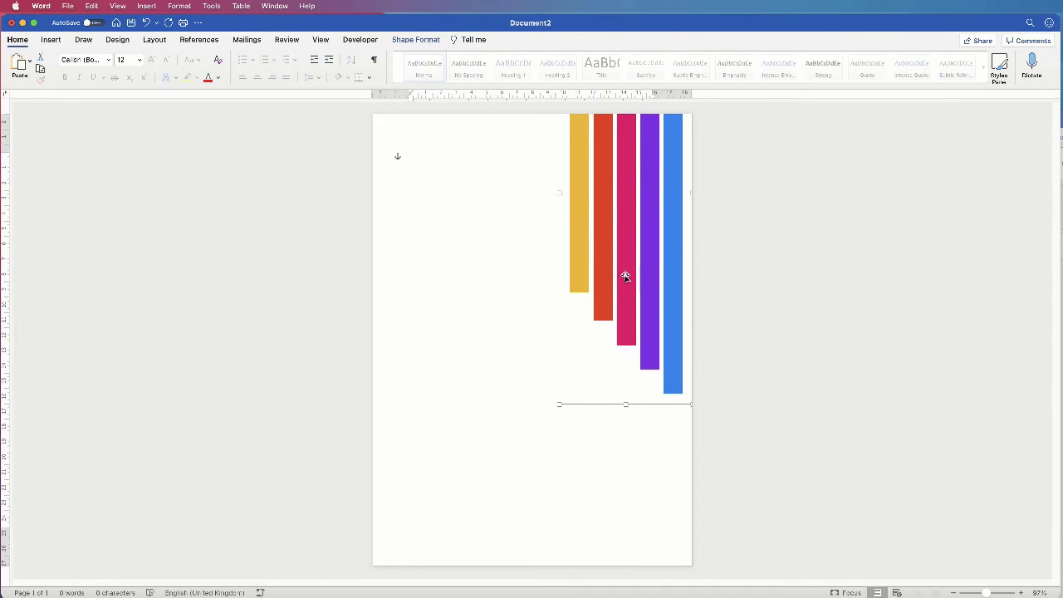
pyautogui.keyDown('alt'); pyautogui.moveTo(653, 226); pyautogui.dragTo(522, 223); pyautogui.keyUp('alt')
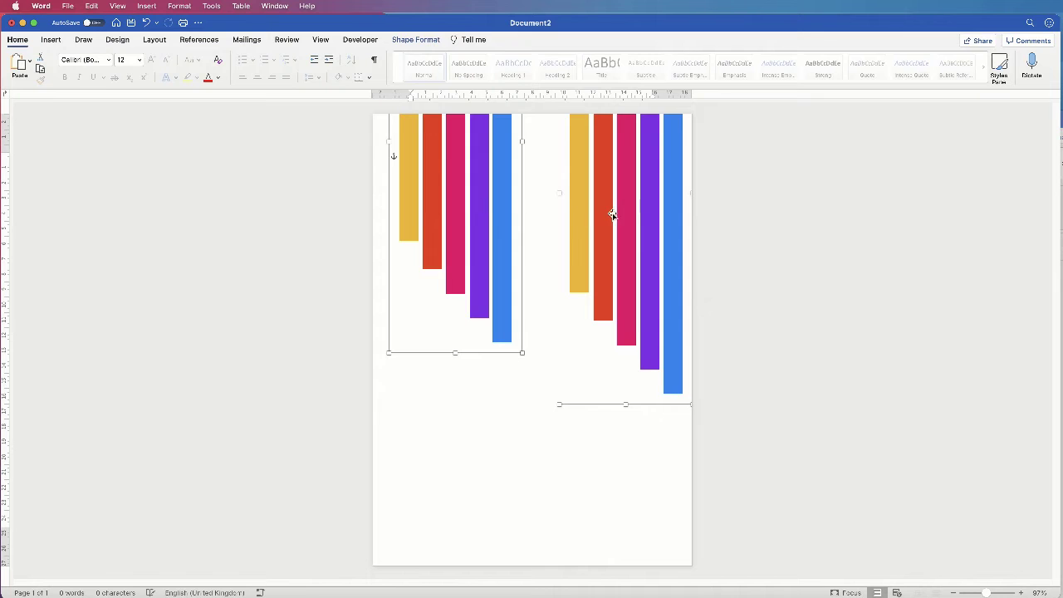
pyautogui.keyDown('alt'); pyautogui.moveTo(604, 209); pyautogui.dragTo(590, 549); pyautogui.keyUp('alt')
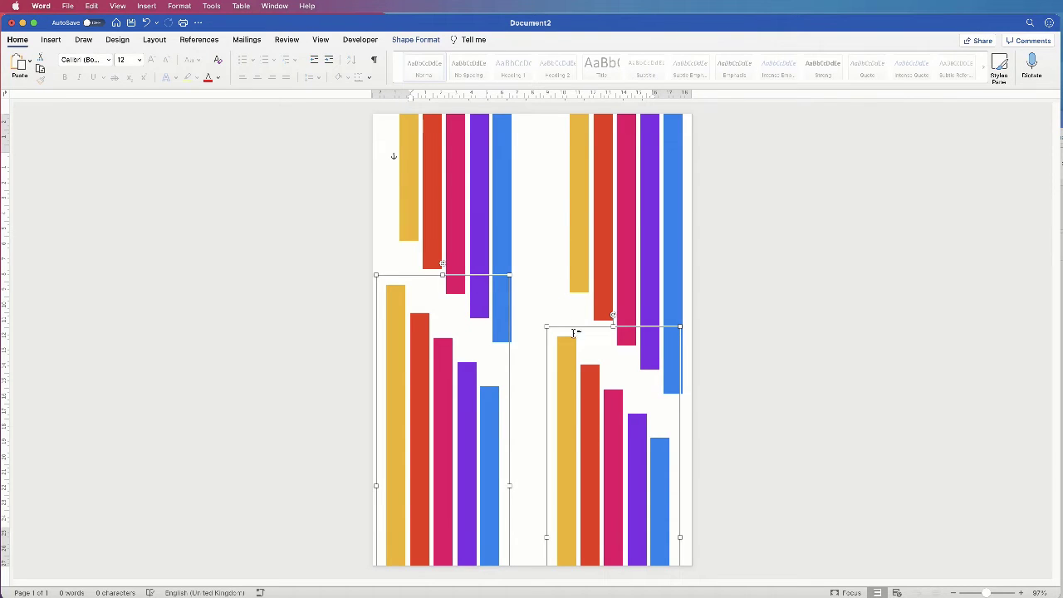
pyautogui.click(541, 274)
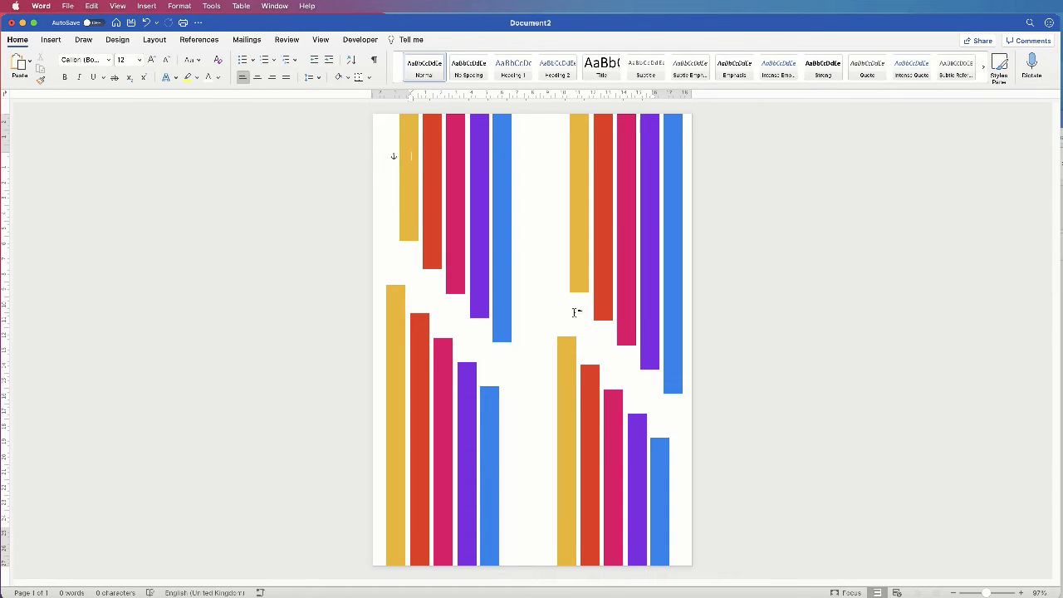
# Step: Move the upper-right strip group higher and the lower-left group further down so they run off the page edges
pyautogui.click(639, 219)
pyautogui.moveTo(679, 320); pyautogui.dragTo(670, 249)
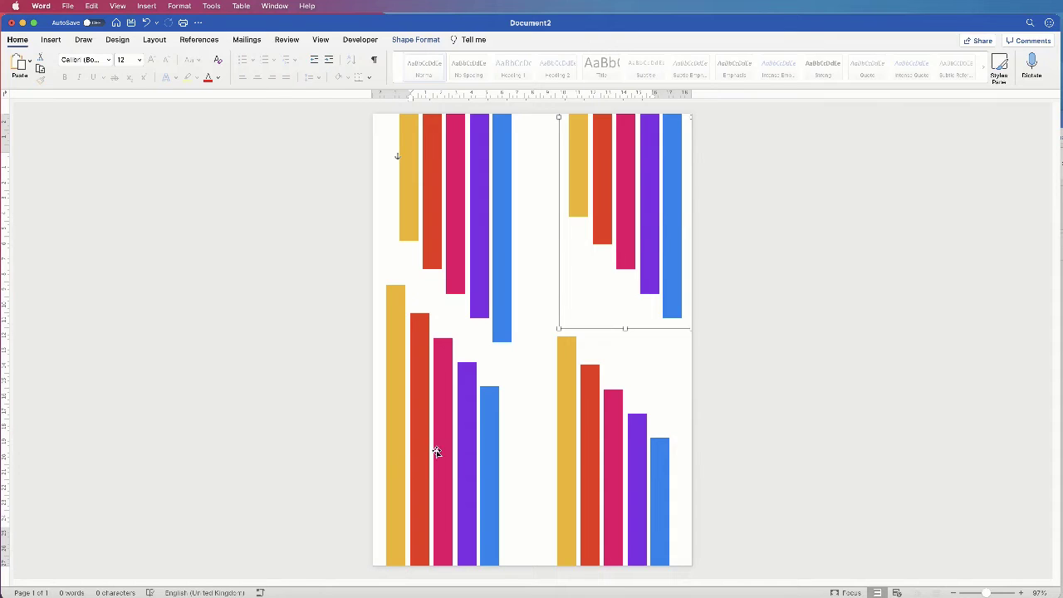
pyautogui.moveTo(429, 450); pyautogui.dragTo(422, 524)
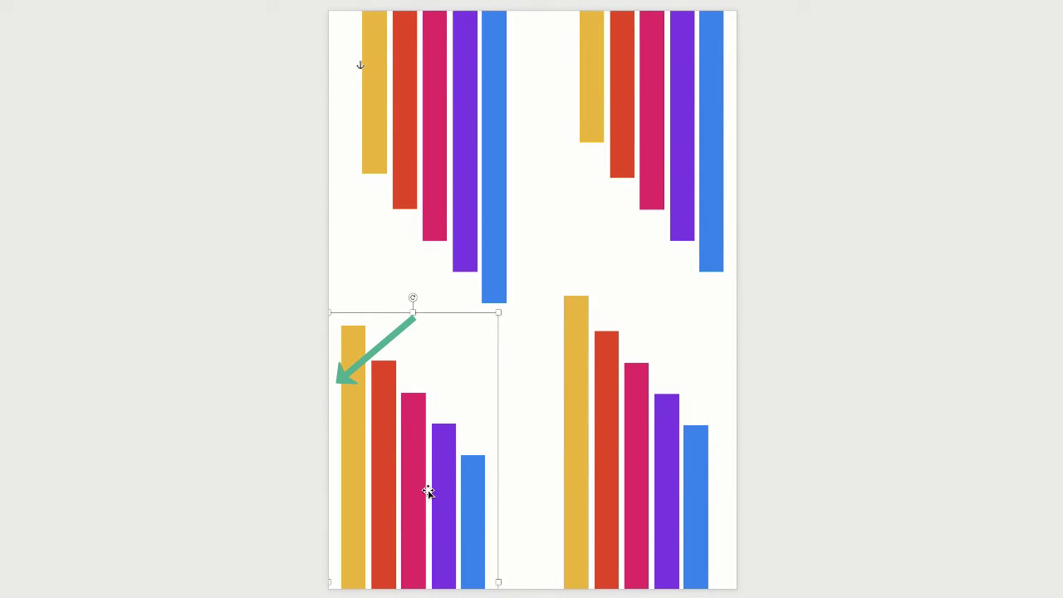
pyautogui.press('Down')
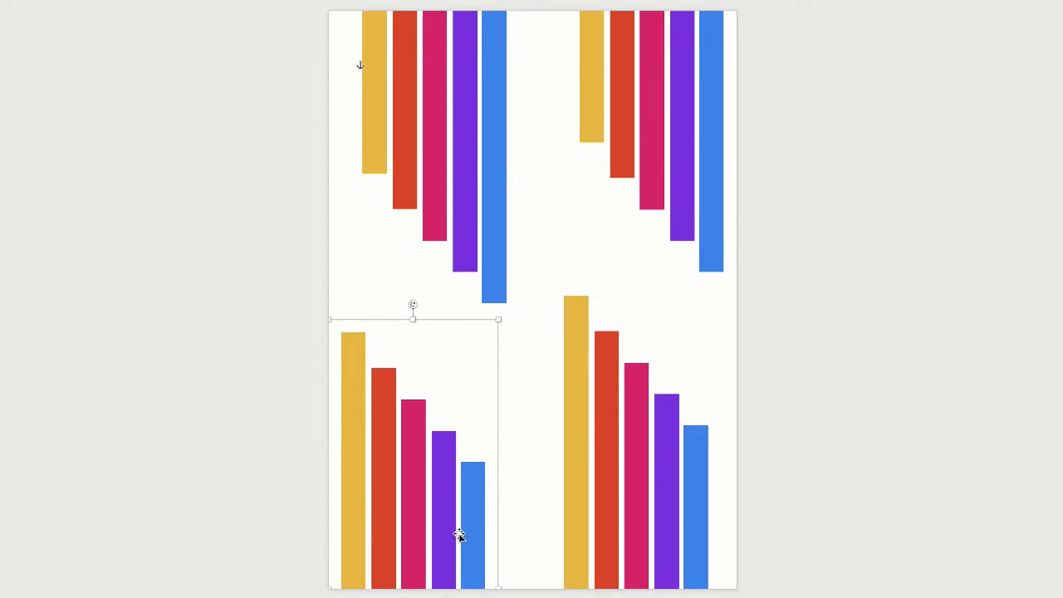
# Step: Rotate the upper-left strip group 90° to horizontal and place it against the page's left edge so its yellow strip meets the upper-right group's yellow strip
pyautogui.click(375, 85)
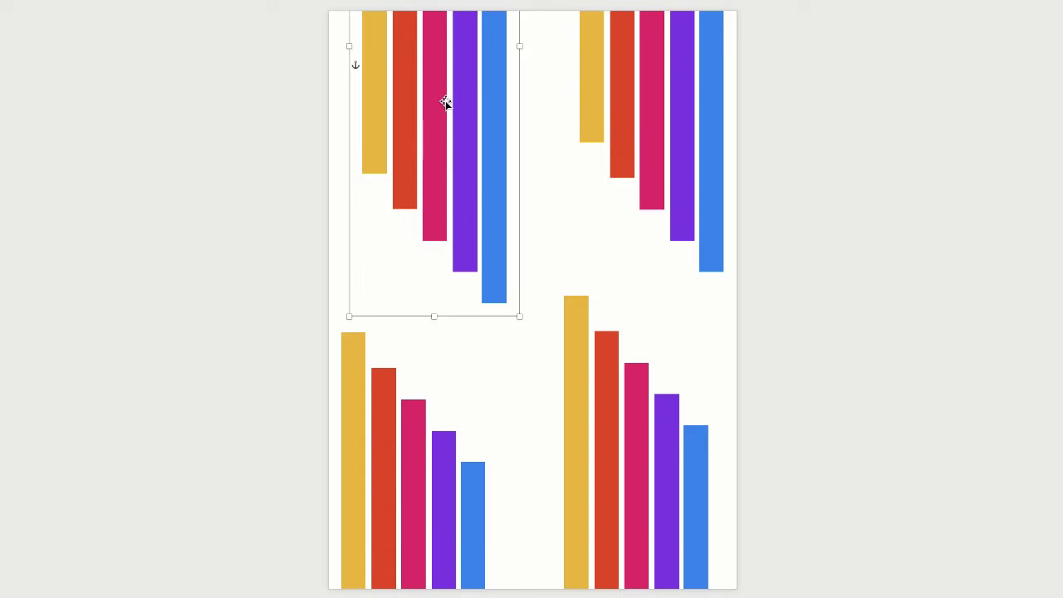
pyautogui.moveTo(444, 105); pyautogui.dragTo(464, 196)
pyautogui.press('Escape')
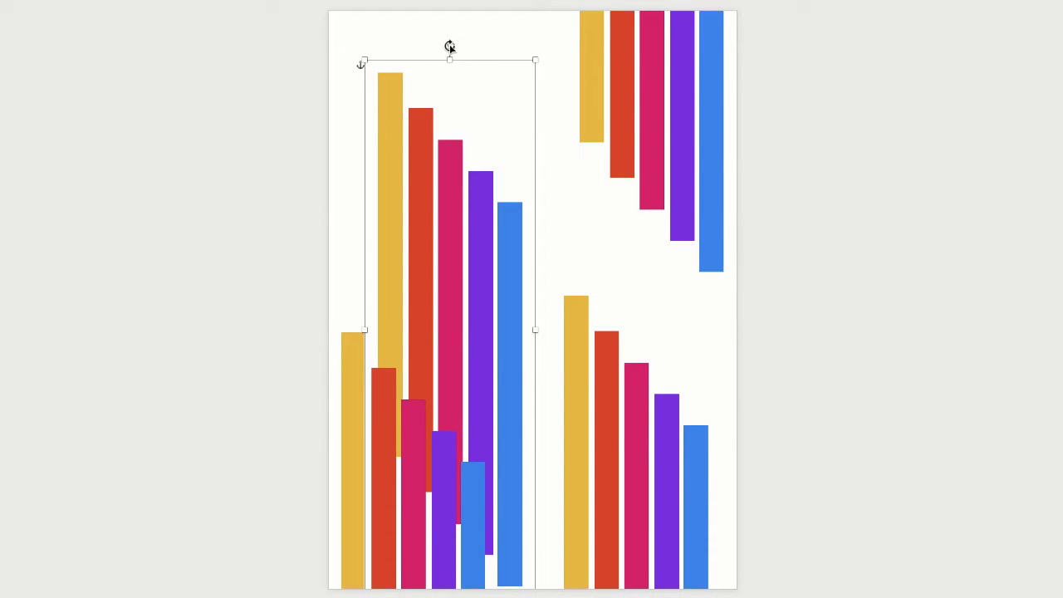
pyautogui.moveTo(450, 47); pyautogui.dragTo(729, 334)
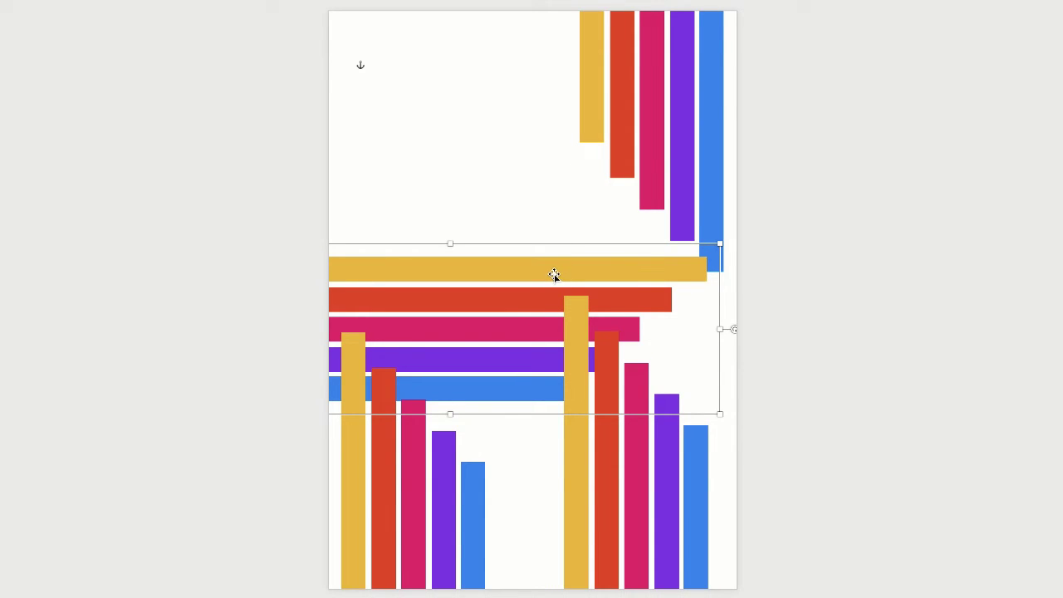
pyautogui.moveTo(554, 275); pyautogui.dragTo(434, 42)
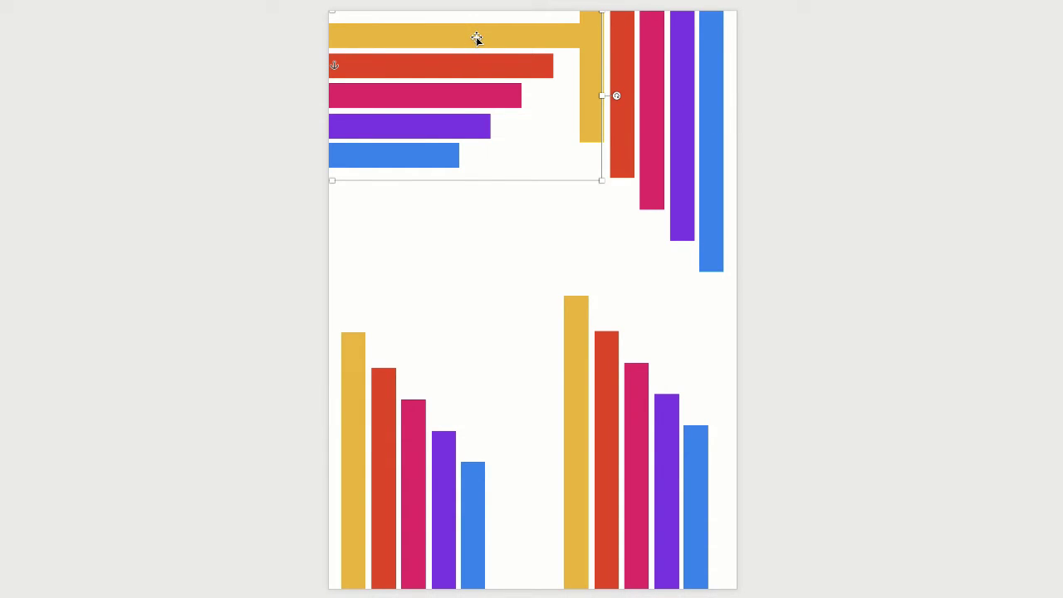
pyautogui.moveTo(476, 39)
pyautogui.mouseDown()
pyautogui.moveTo(857, 45)
pyautogui.moveTo(647, 64)
pyautogui.moveTo(490, 34)
pyautogui.mouseUp()
pyautogui.moveTo(490, 36); pyautogui.dragTo(491, 39)
pyautogui.click(456, 274)
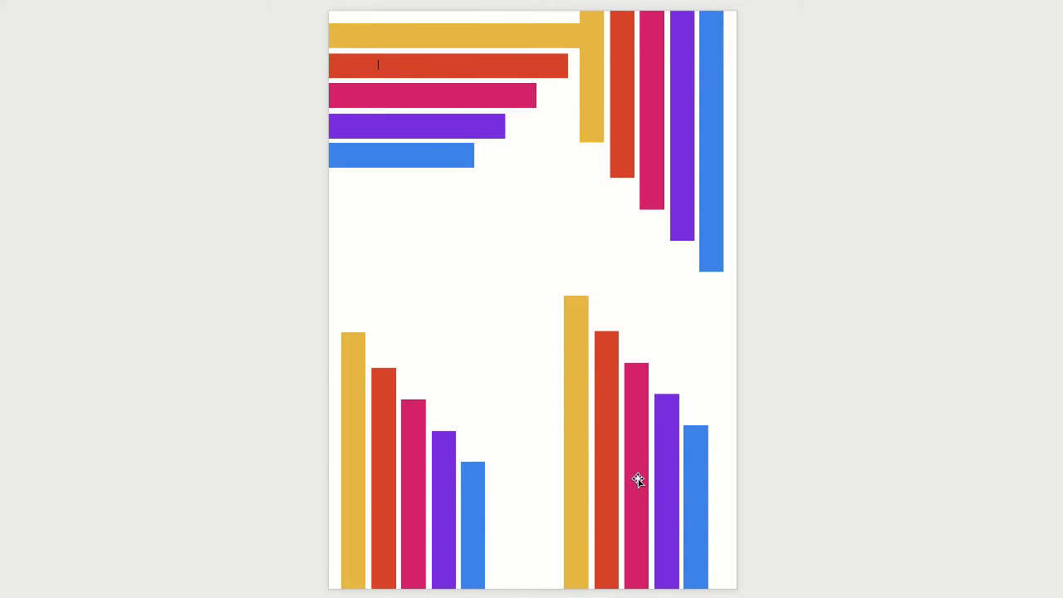
# Step: Rotate the lower-right strip group 90° to horizontal and position it so its blue strip meets the lower-left group's blue strip
pyautogui.click(638, 481)
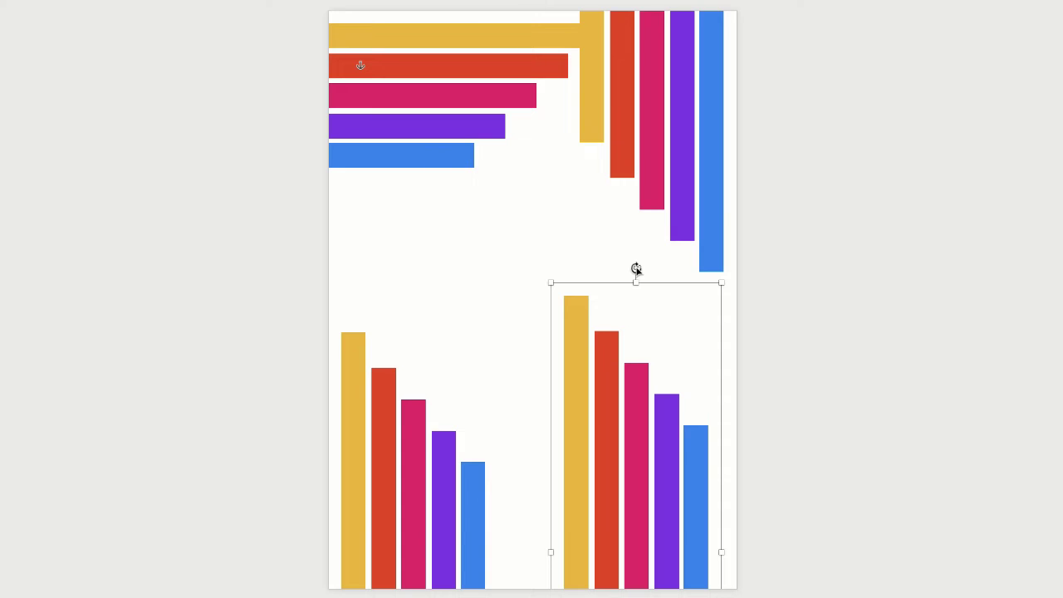
pyautogui.moveTo(636, 268); pyautogui.dragTo(891, 490)
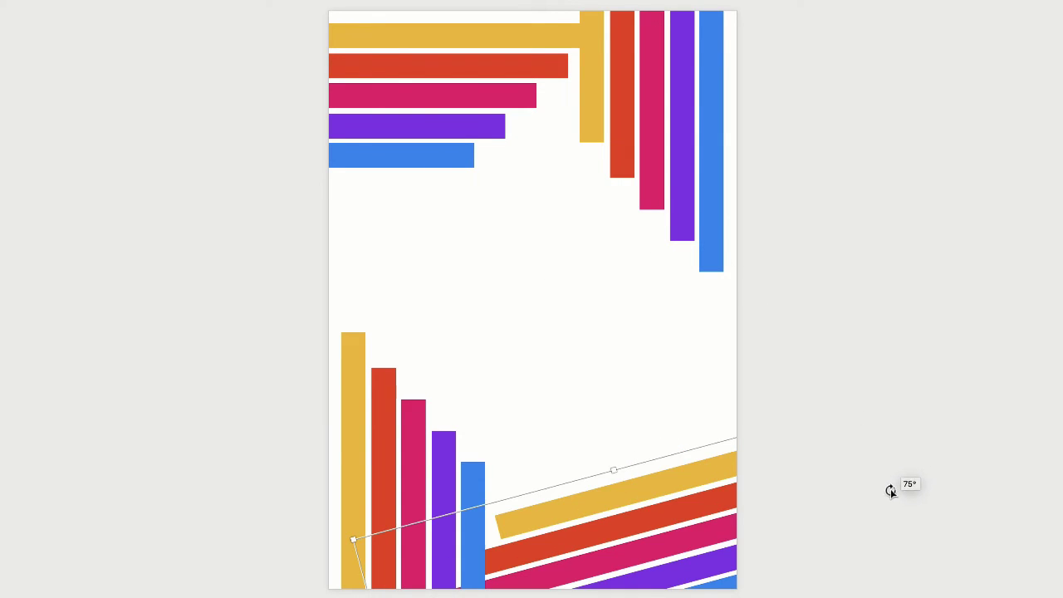
pyautogui.moveTo(892, 542); pyautogui.dragTo(892, 563)
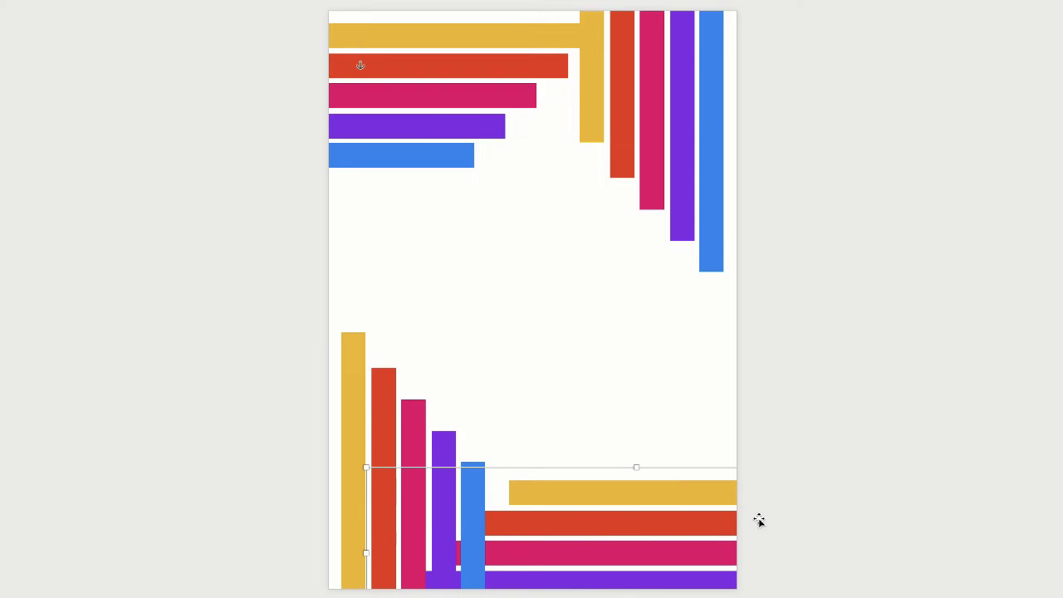
pyautogui.moveTo(573, 520); pyautogui.dragTo(666, 480)
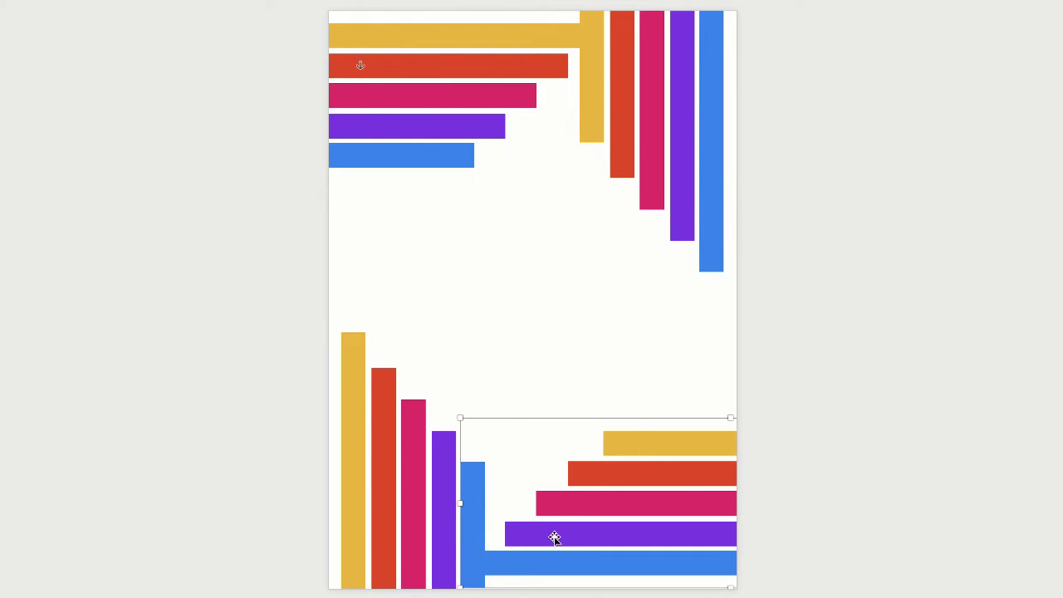
pyautogui.moveTo(557, 537); pyautogui.dragTo(554, 538)
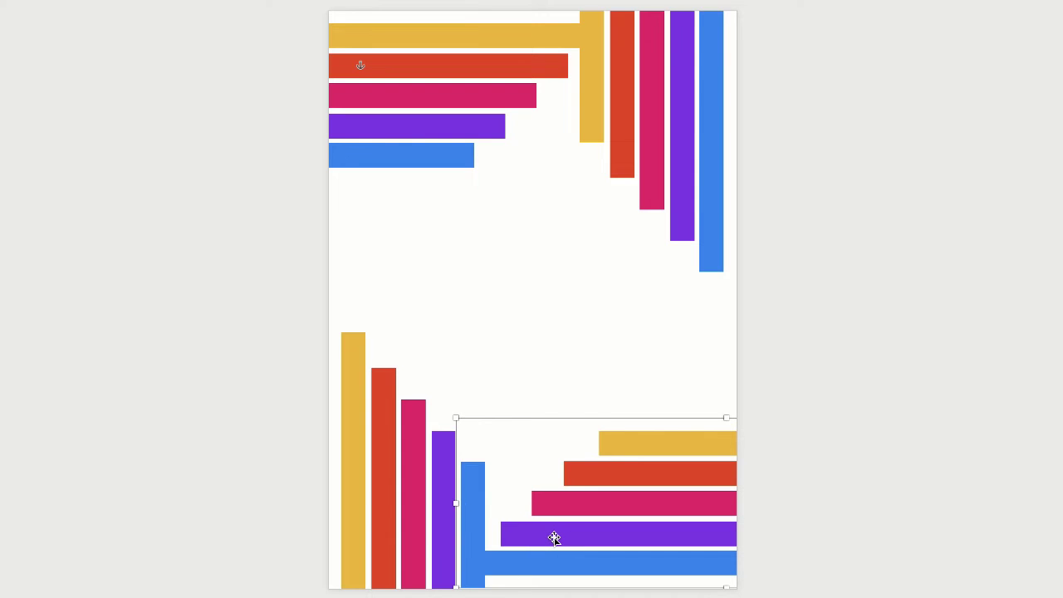
pyautogui.press('Left')
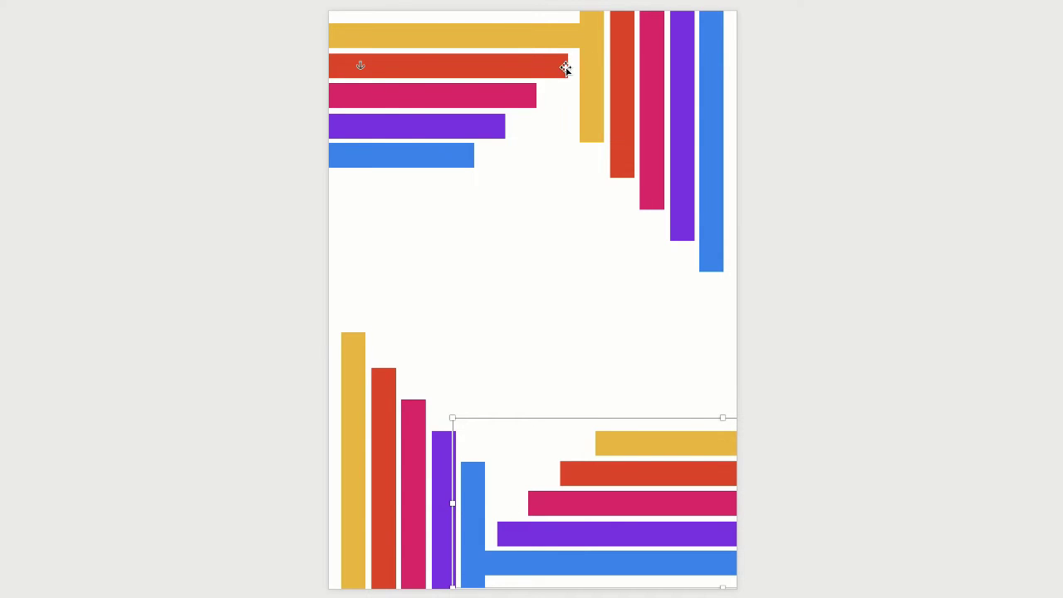
pyautogui.click(534, 338)
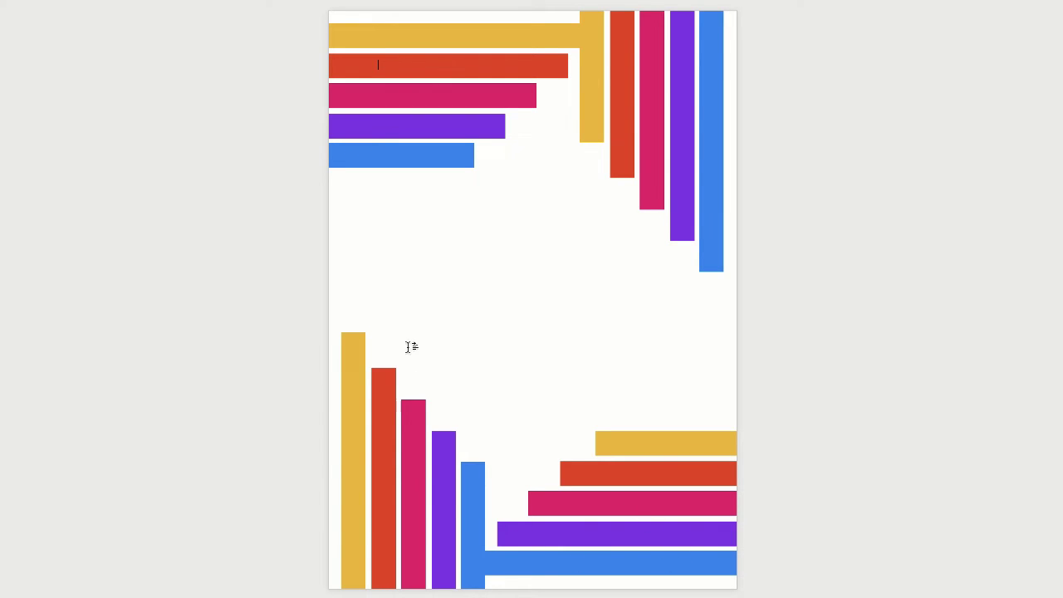
# Step: Group all four strip groups into one object and shift it slightly right on the page
pyautogui.click(622, 539)
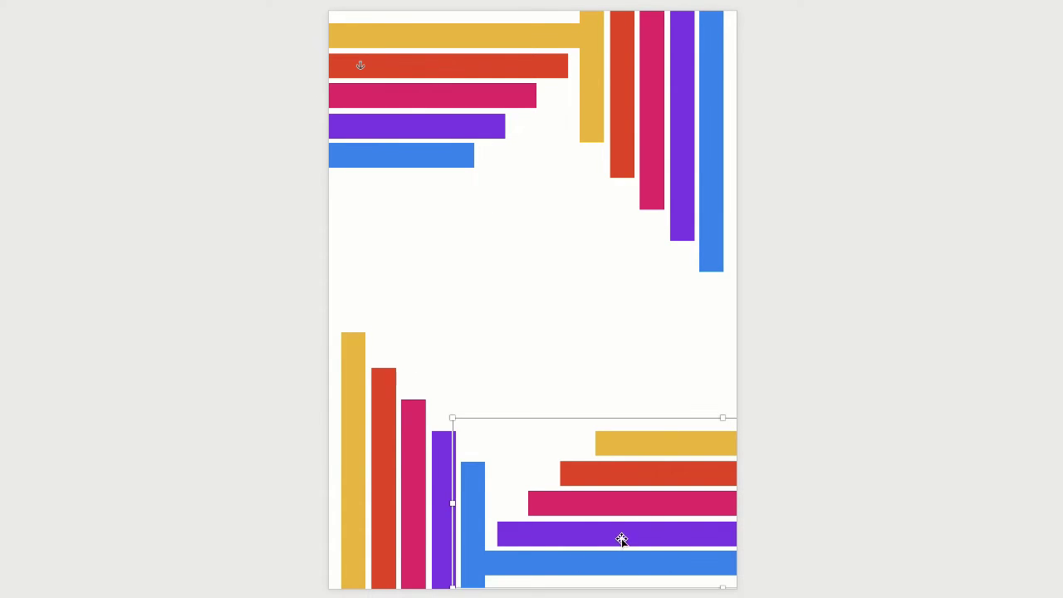
pyautogui.keyDown('shift'); pyautogui.click(415, 456); pyautogui.keyUp('shift')
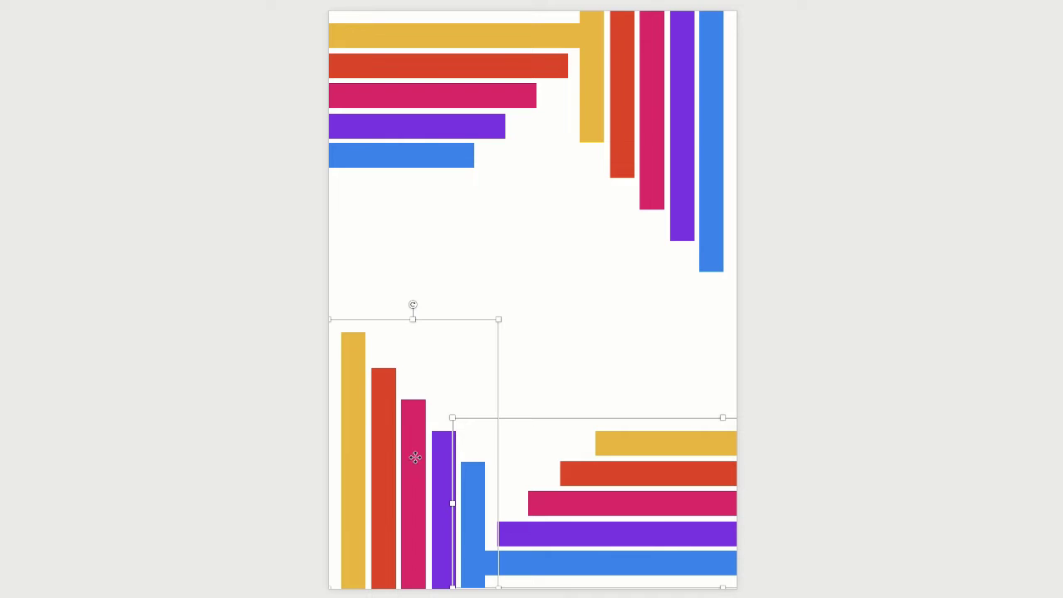
pyautogui.keyDown('shift'); pyautogui.click(418, 102); pyautogui.keyUp('shift')
pyautogui.keyDown('shift'); pyautogui.click(654, 117); pyautogui.keyUp('shift')
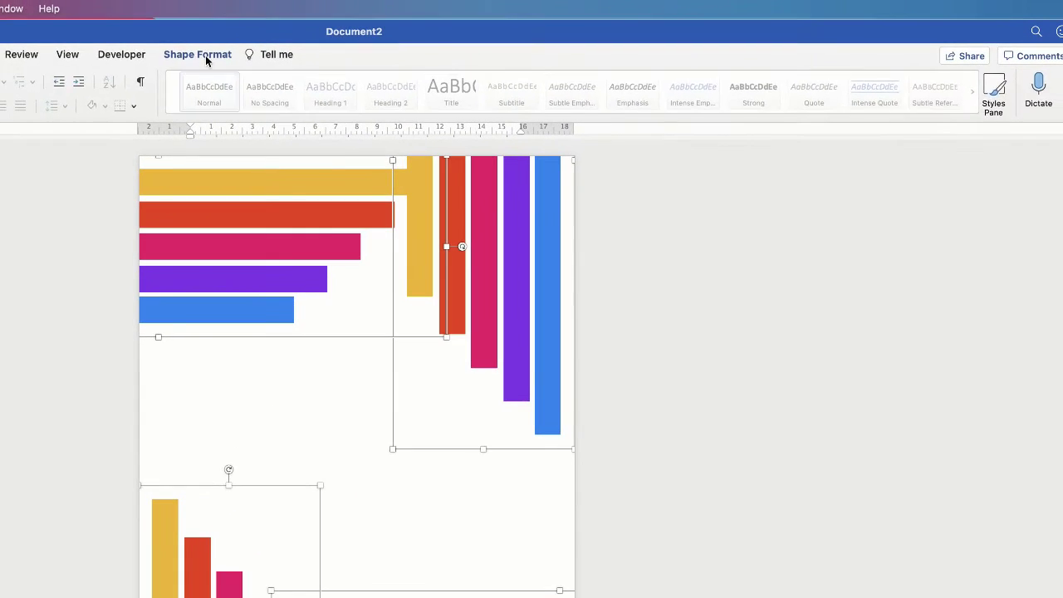
pyautogui.click(206, 55)
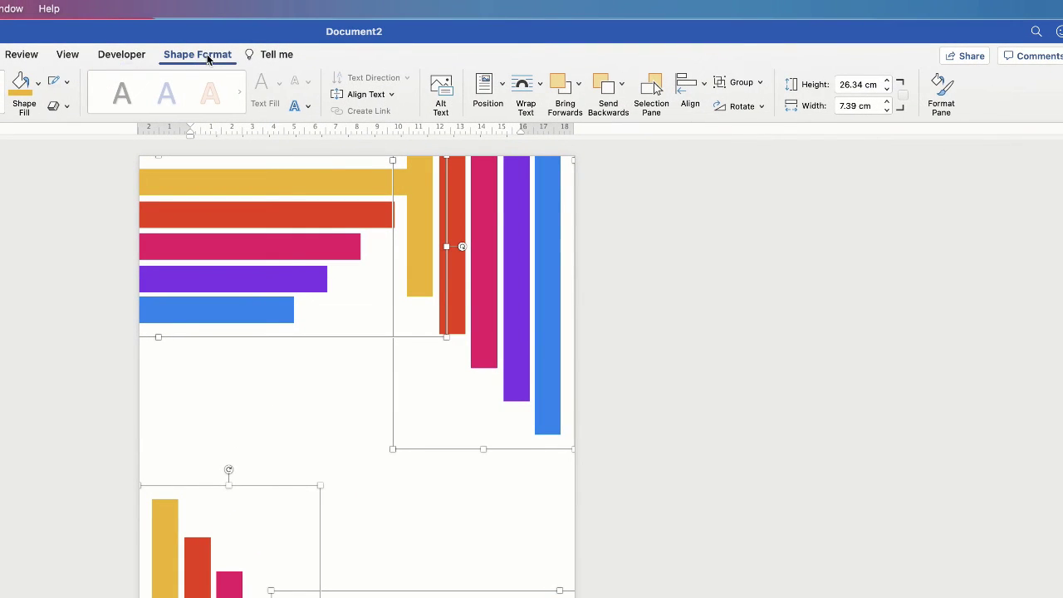
pyautogui.click(742, 83)
pyautogui.click(754, 104)
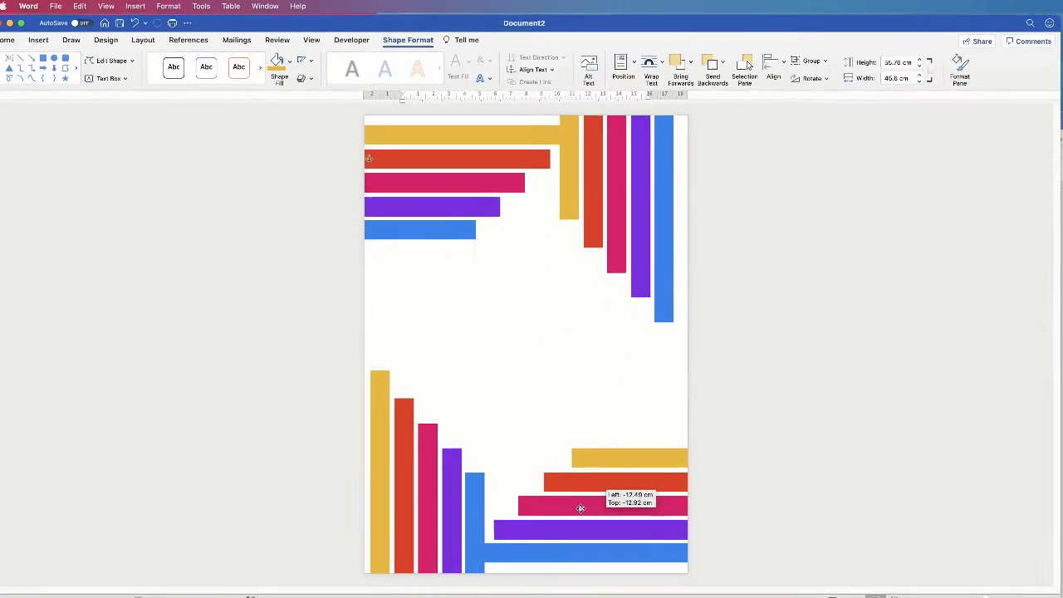
pyautogui.moveTo(581, 508); pyautogui.dragTo(610, 470)
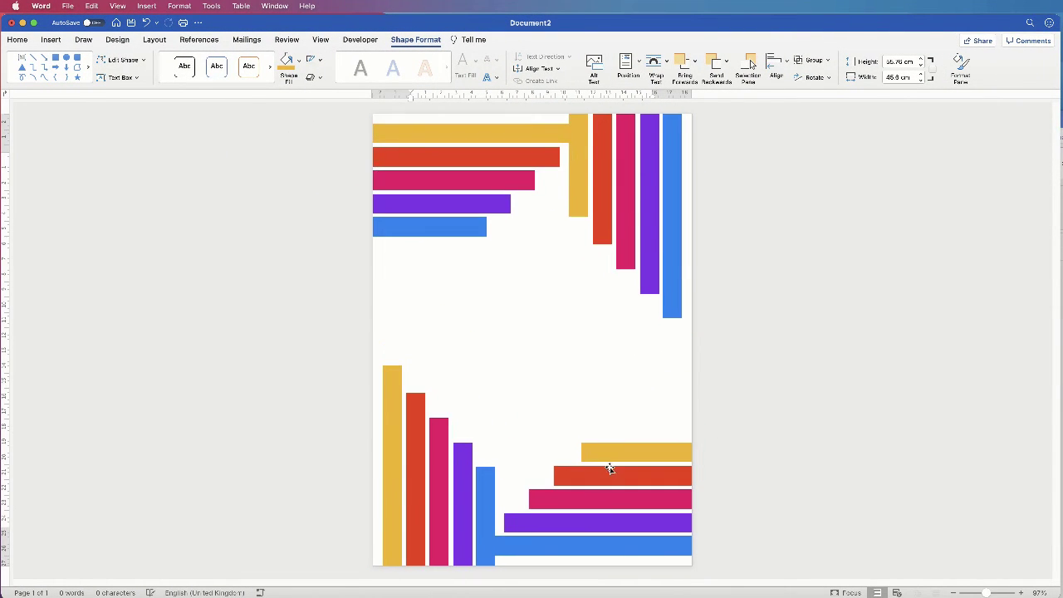
pyautogui.click(584, 368)
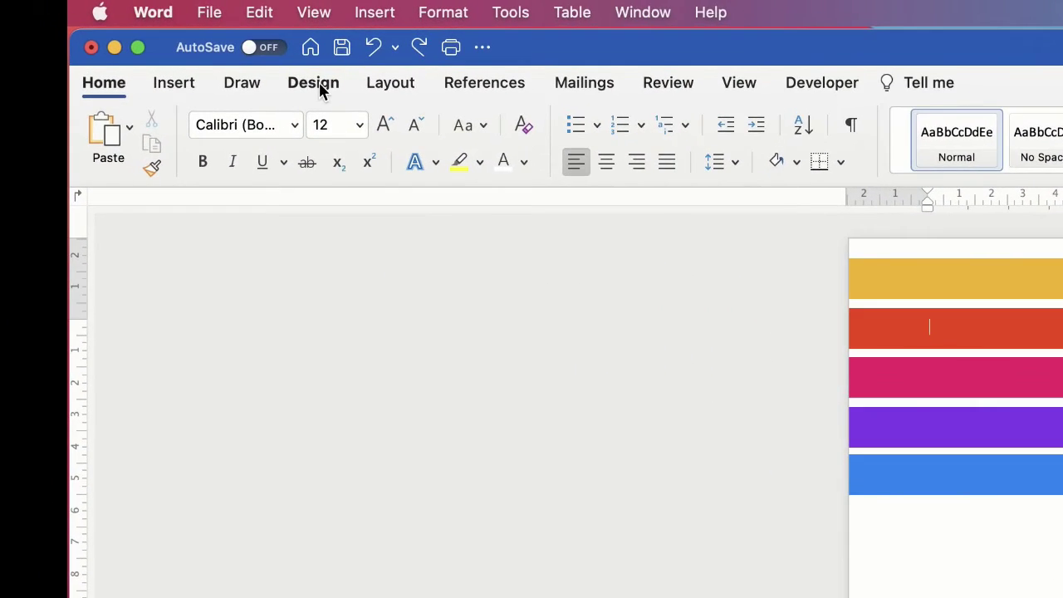
# Step: Try a black page colour and reset the page to No Colour
pyautogui.click(117, 39)
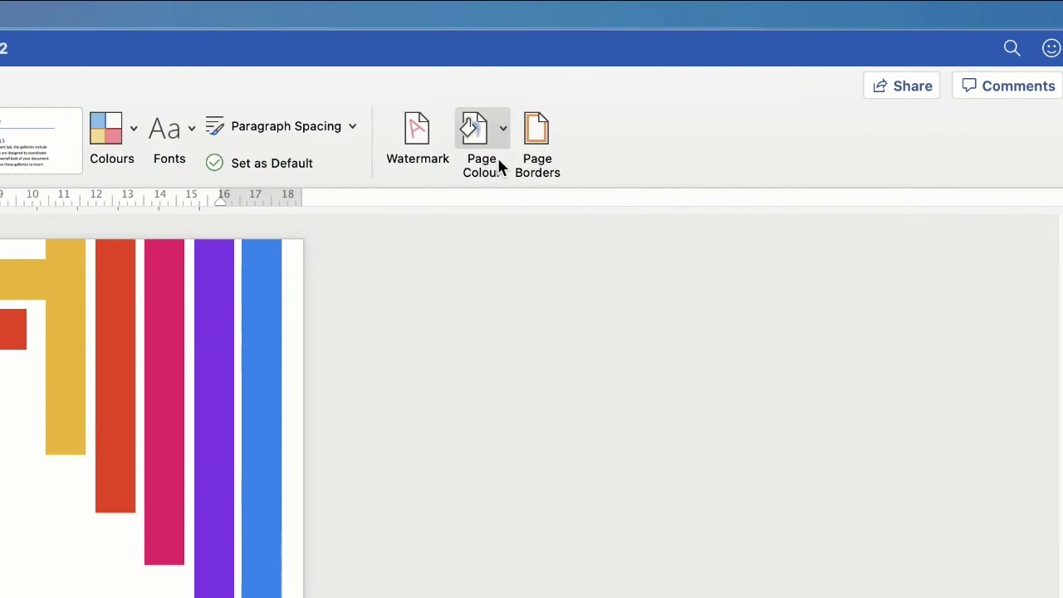
pyautogui.click(505, 129)
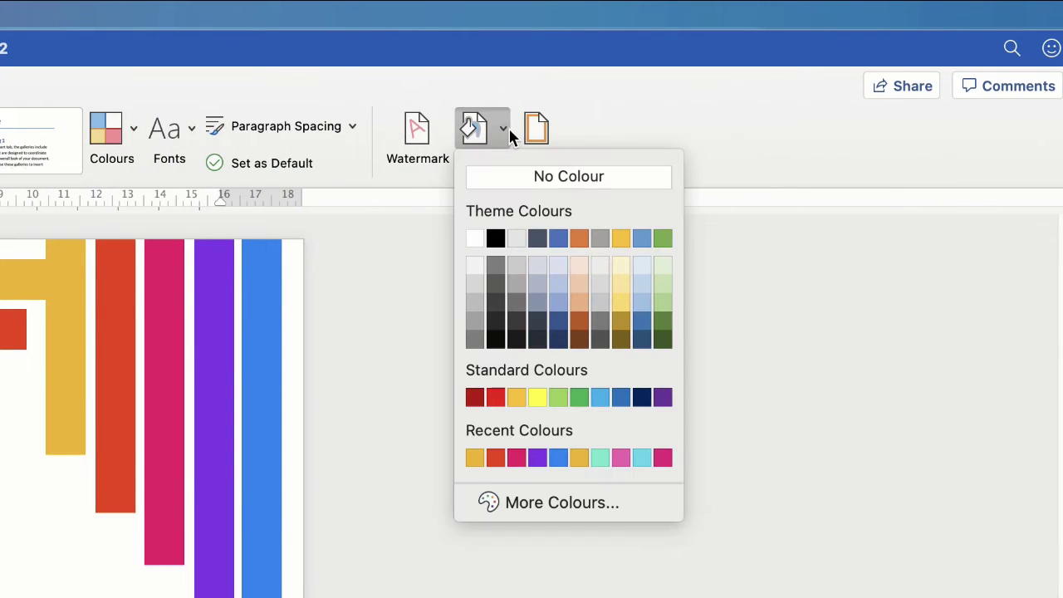
pyautogui.click(496, 238)
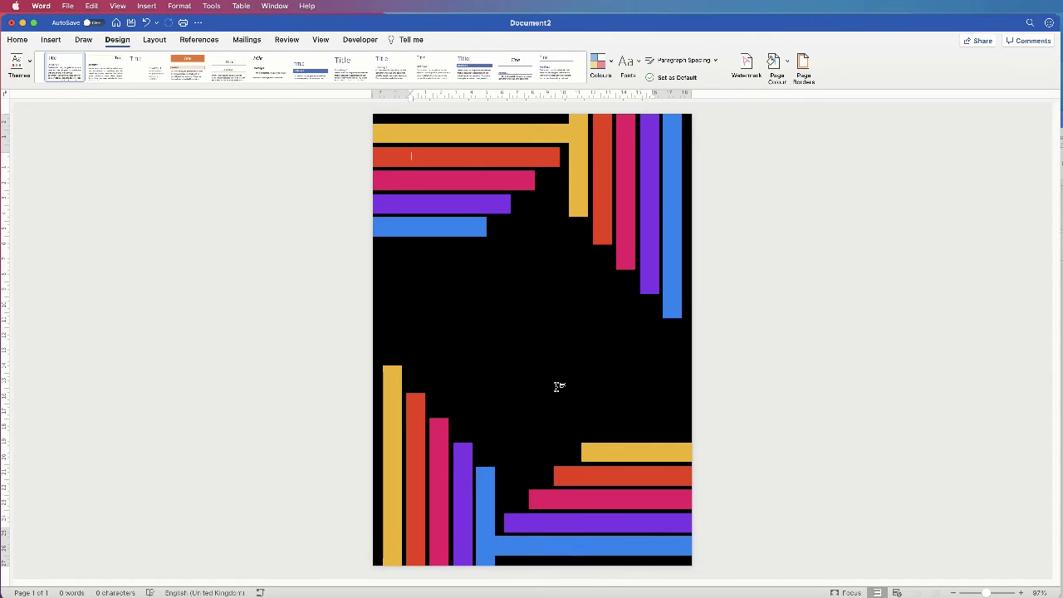
pyautogui.click(775, 62)
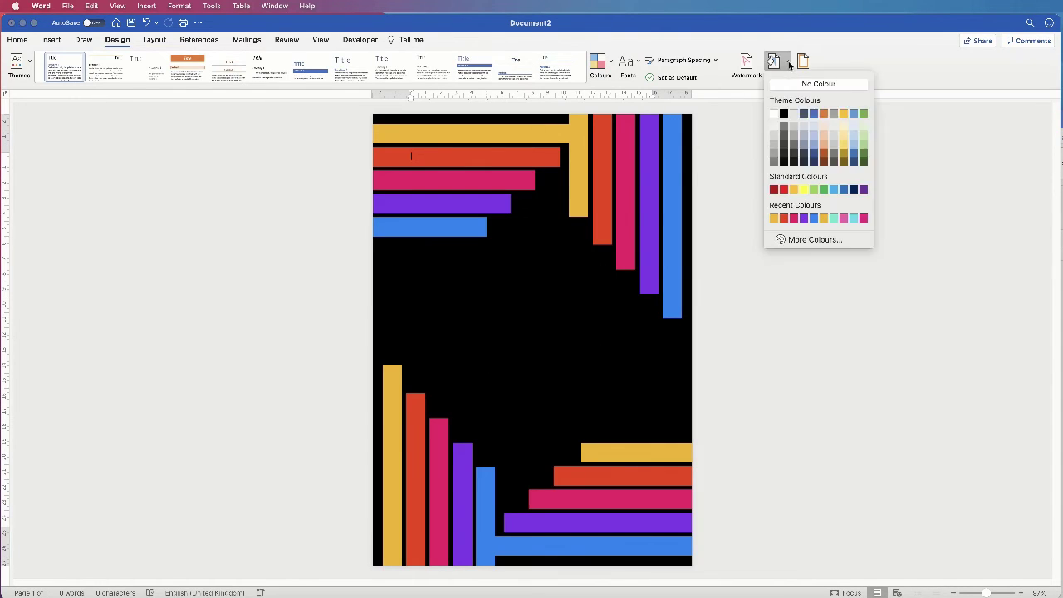
pyautogui.click(814, 82)
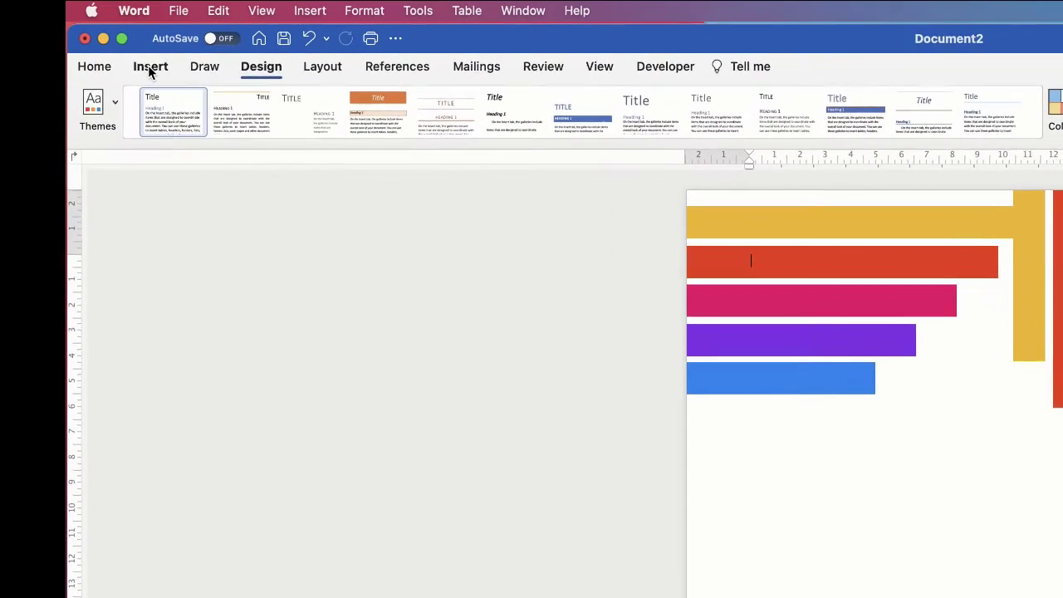
# Step: Draw a rectangle covering the whole page, about 29.85 cm high and 20.96 cm wide
pyautogui.click(51, 39)
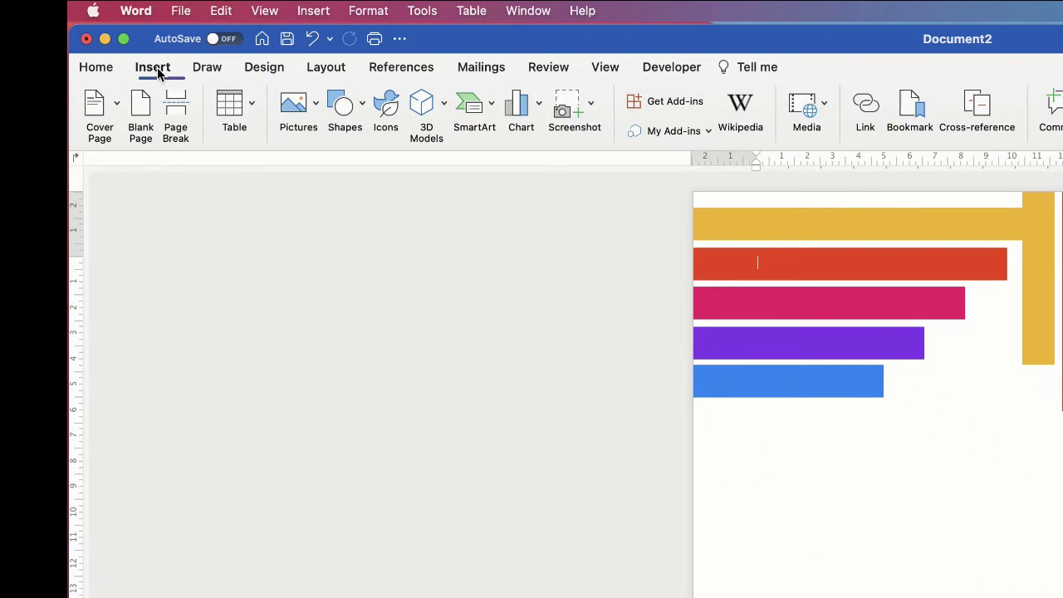
pyautogui.click(363, 108)
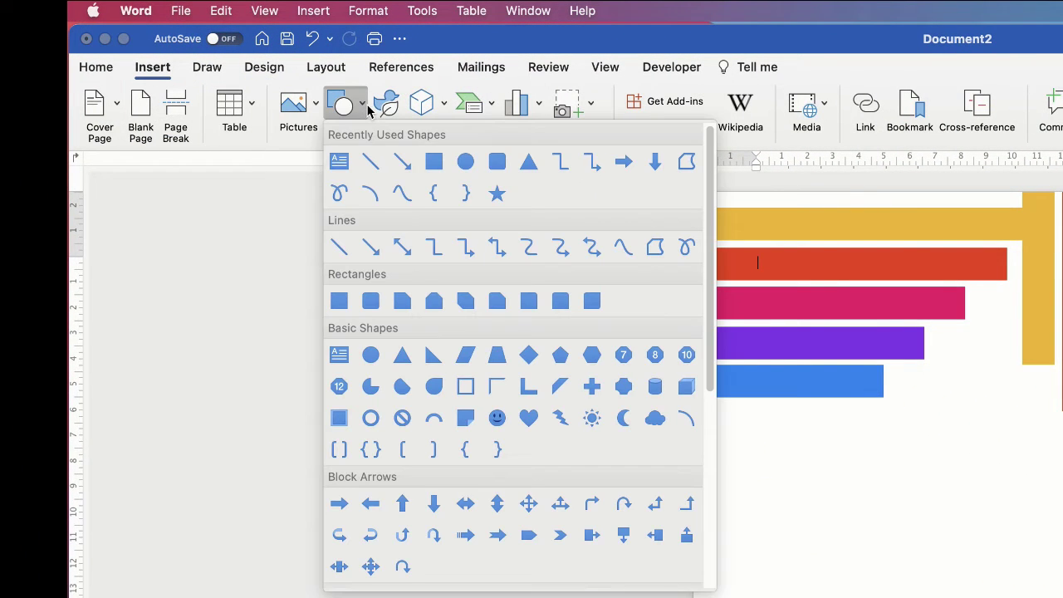
pyautogui.click(434, 163)
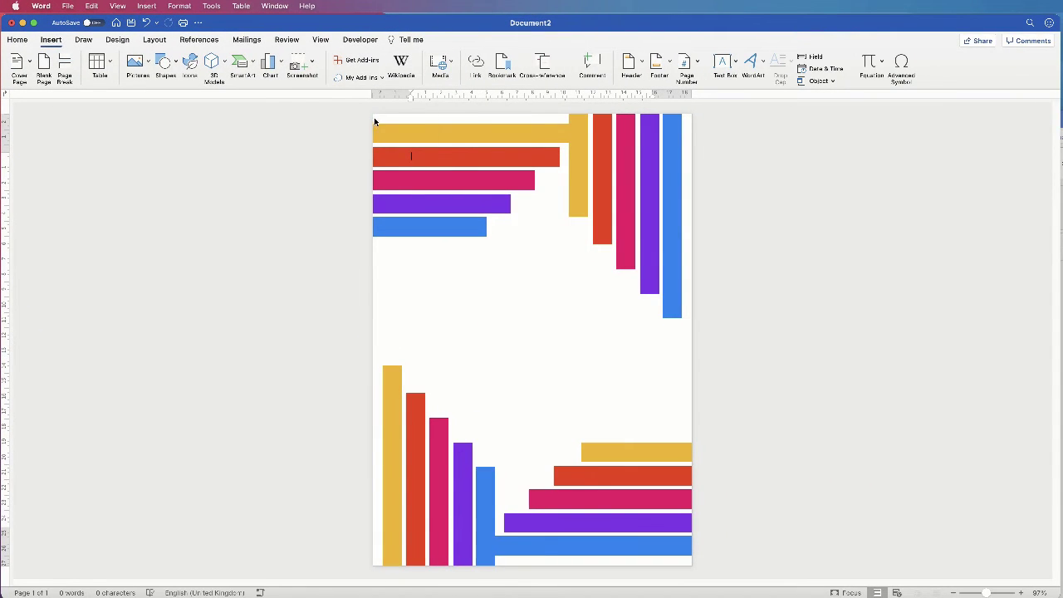
pyautogui.moveTo(374, 119)
pyautogui.mouseDown()
pyautogui.moveTo(509, 344)
pyautogui.moveTo(665, 553)
pyautogui.moveTo(690, 567)
pyautogui.mouseUp()
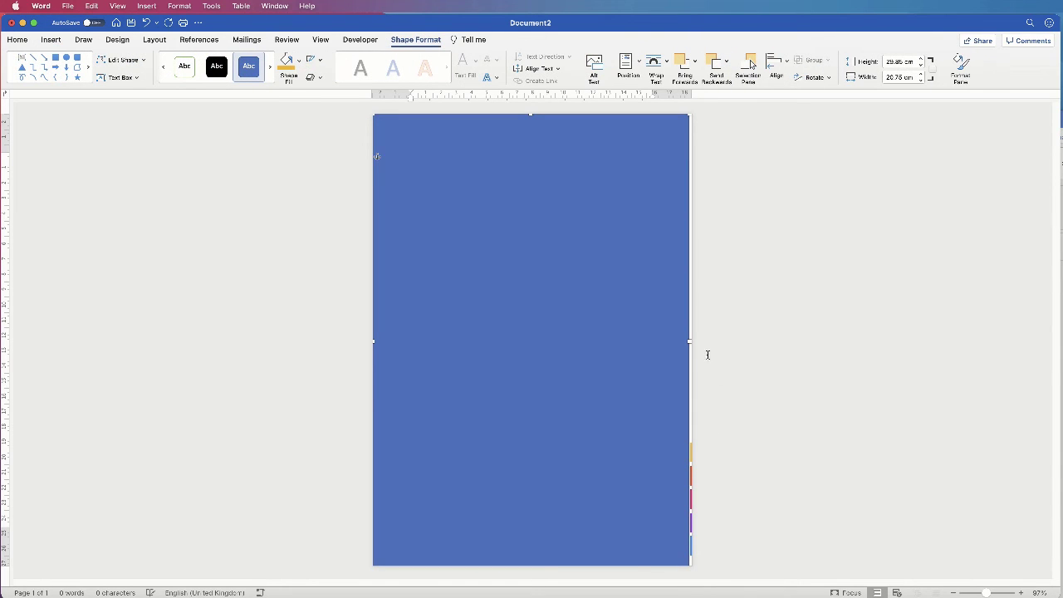
pyautogui.moveTo(690, 341); pyautogui.dragTo(697, 341)
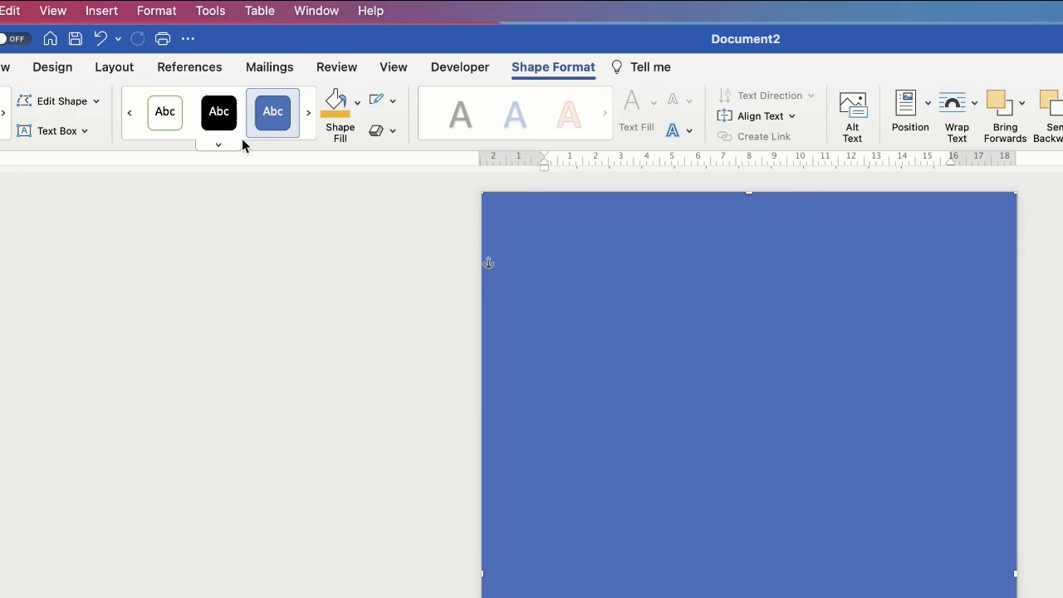
# Step: Fill the full-page rectangle with black and send it to the back behind the strips
pyautogui.click(357, 101)
pyautogui.click(349, 191)
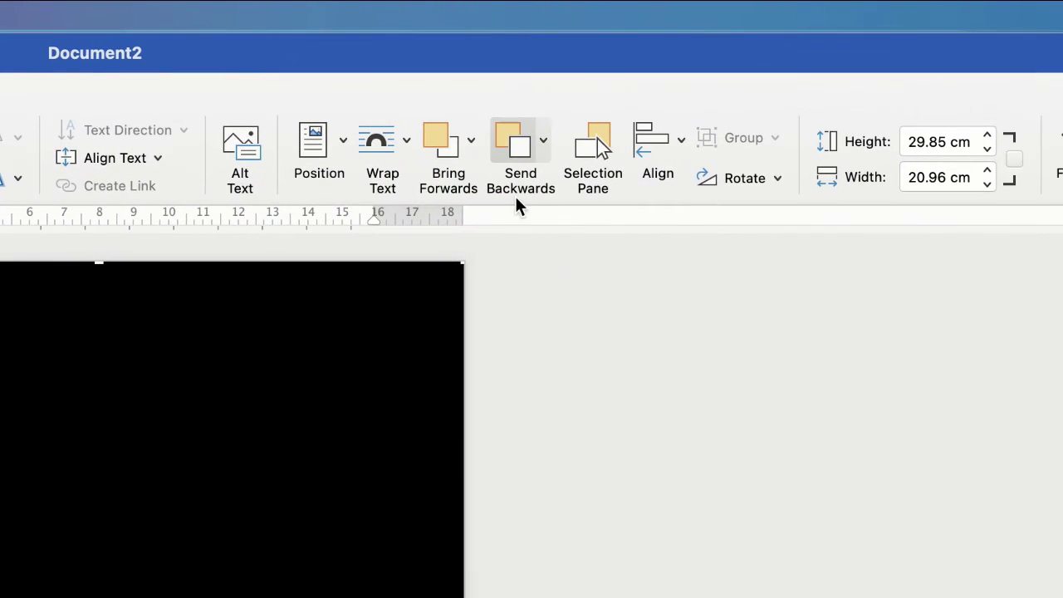
pyautogui.click(544, 143)
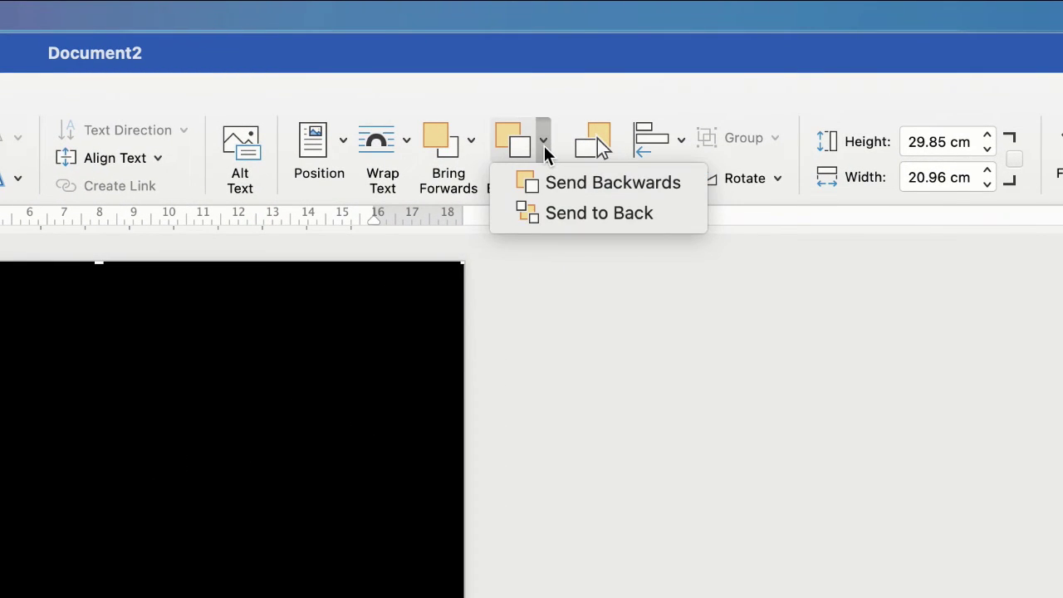
pyautogui.click(549, 214)
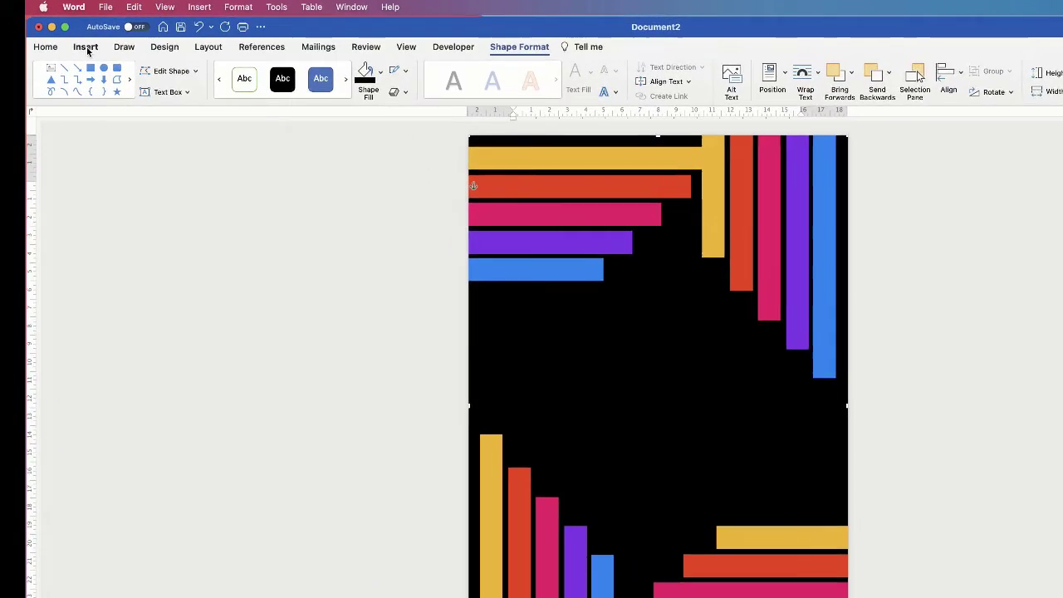
# Step: Draw a text box about 10.1 cm wide and 5.1 cm high in the empty middle of the page
pyautogui.click(52, 41)
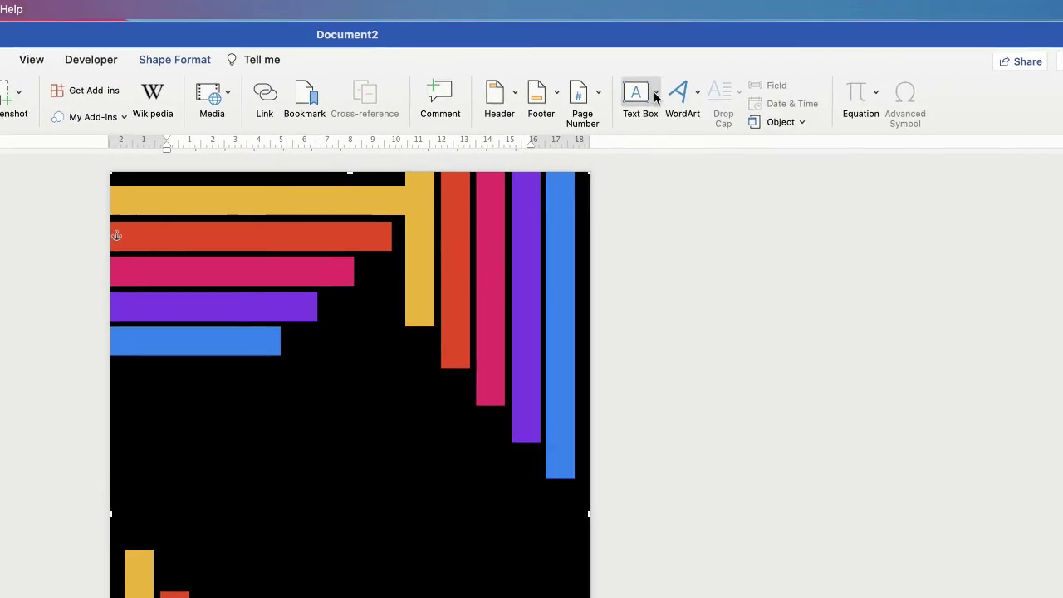
pyautogui.click(655, 94)
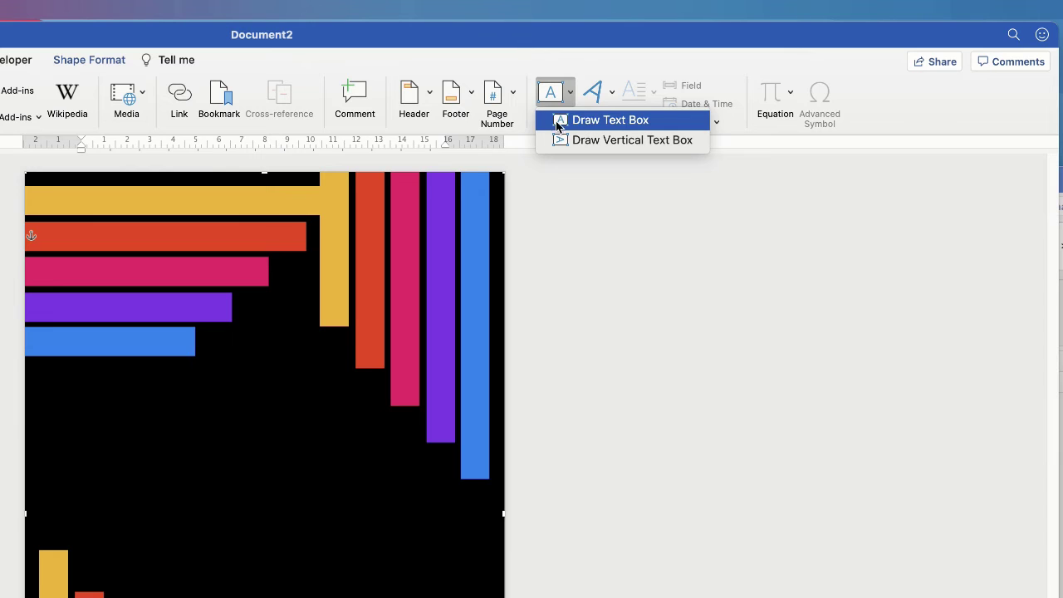
pyautogui.click(586, 140)
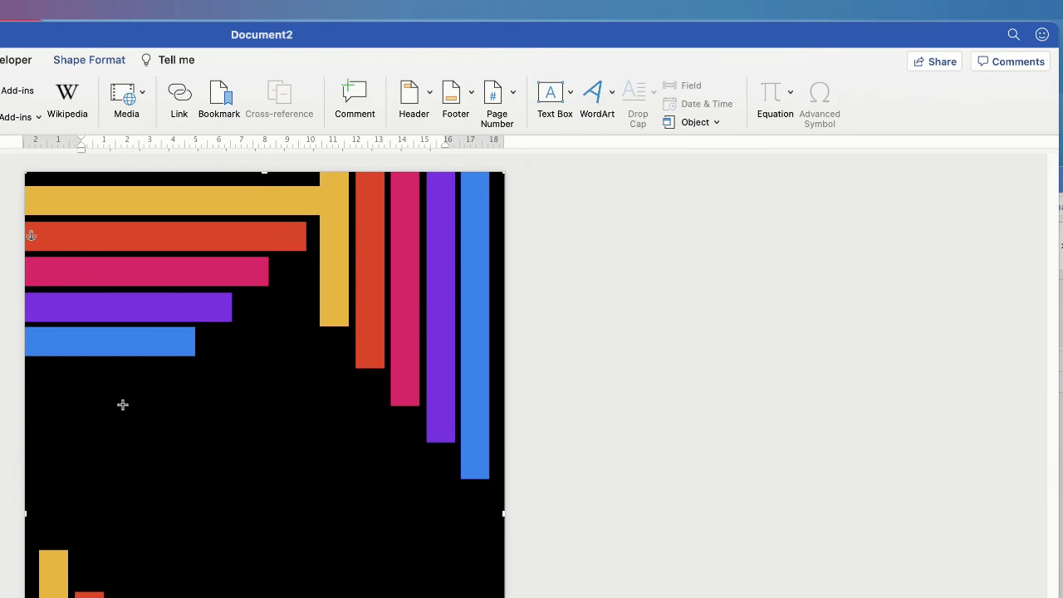
pyautogui.moveTo(120, 402); pyautogui.dragTo(349, 515)
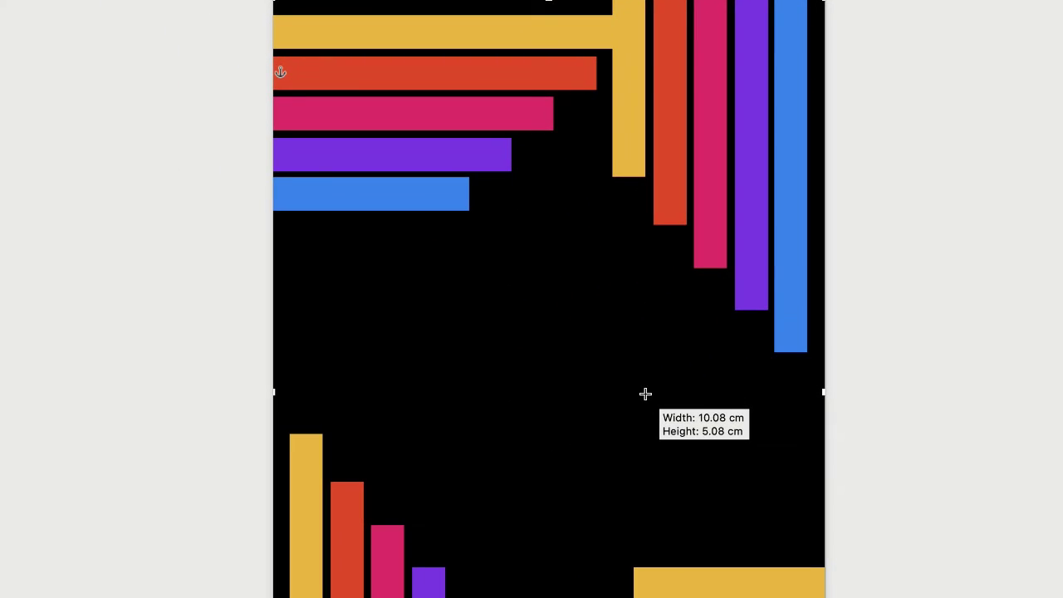
pyautogui.moveTo(645, 394); pyautogui.dragTo(646, 392)
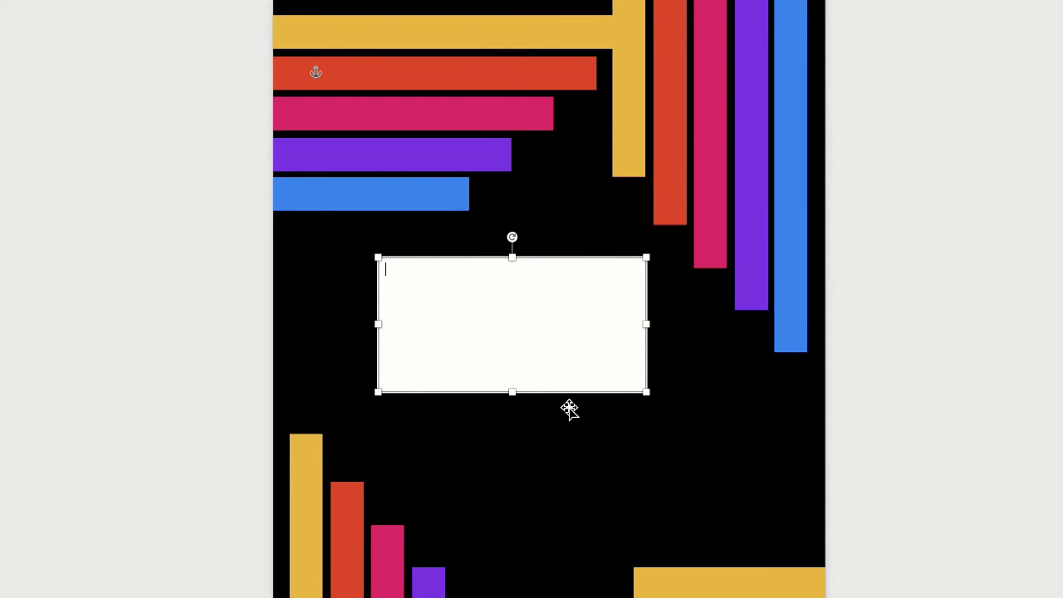
# Step: Enter the text HAMPTON in the new text box
pyautogui.click(537, 441)
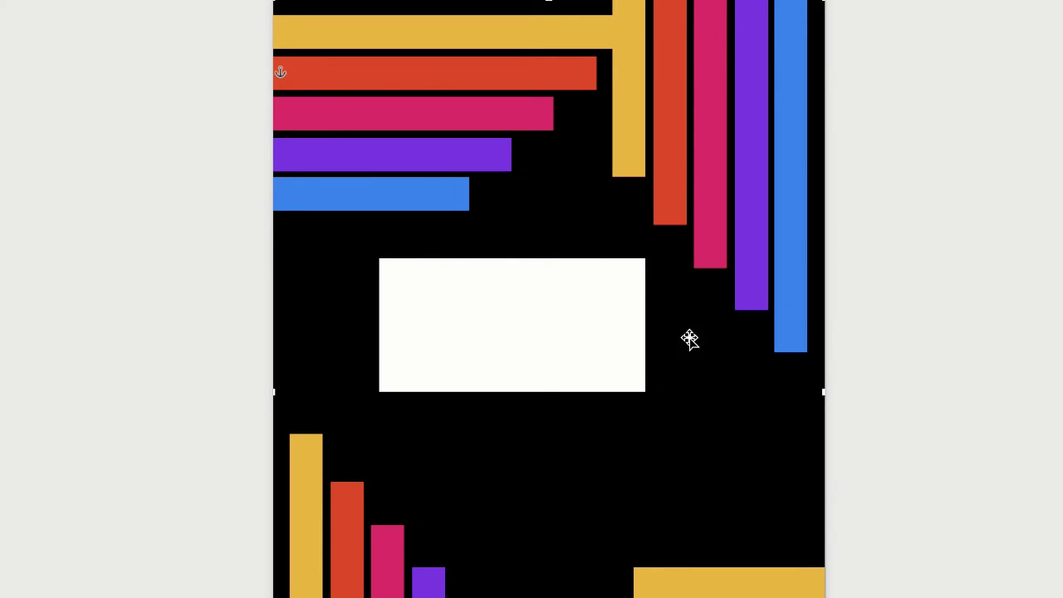
pyautogui.click(480, 322)
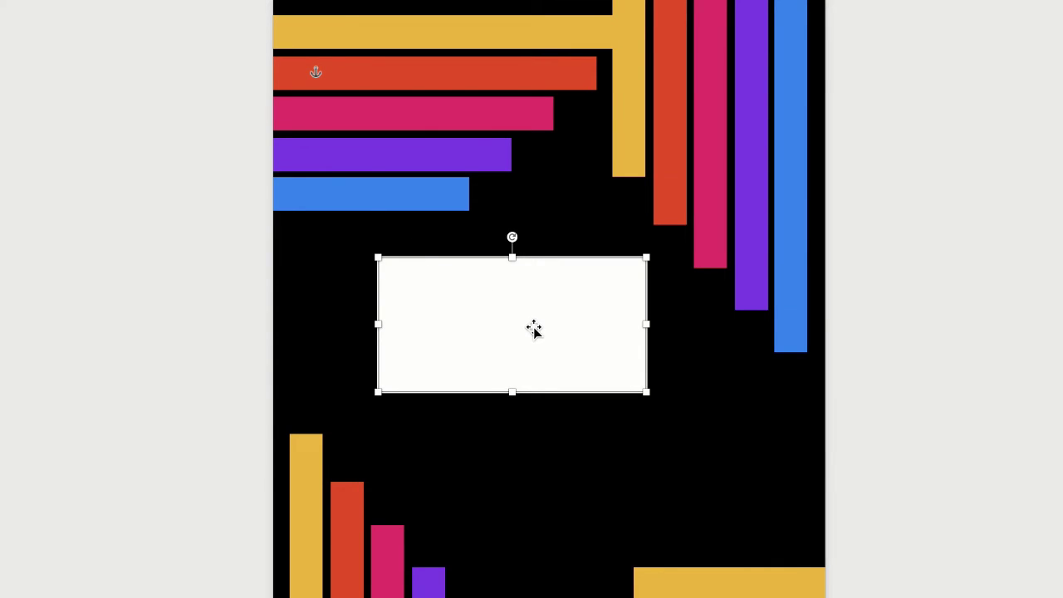
pyautogui.doubleClick(407, 283)
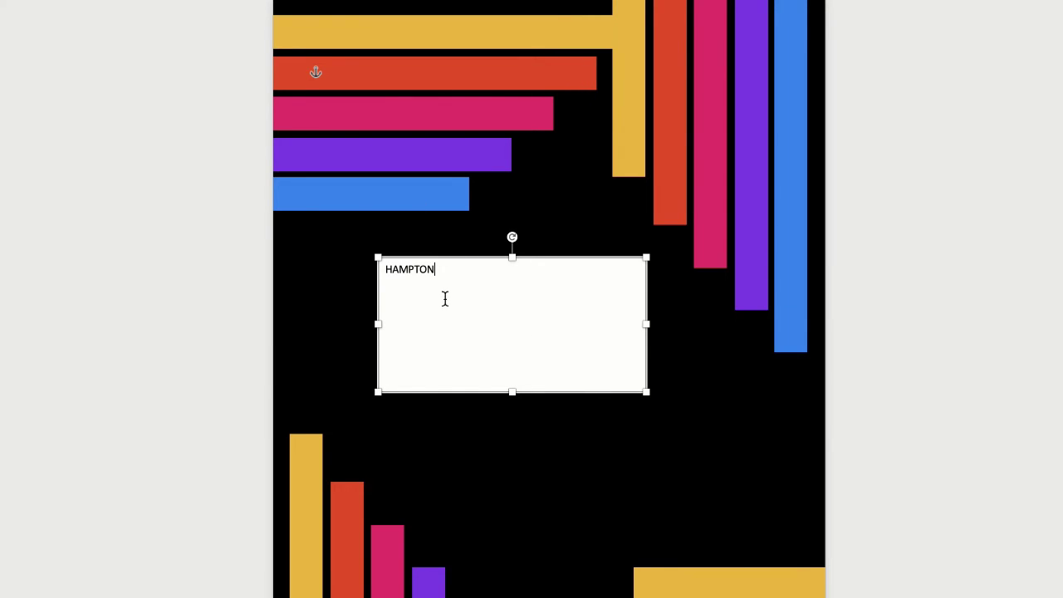
# Step: Set the font of the HAMPTON text to Avenir
pyautogui.moveTo(431, 273); pyautogui.dragTo(386, 274)
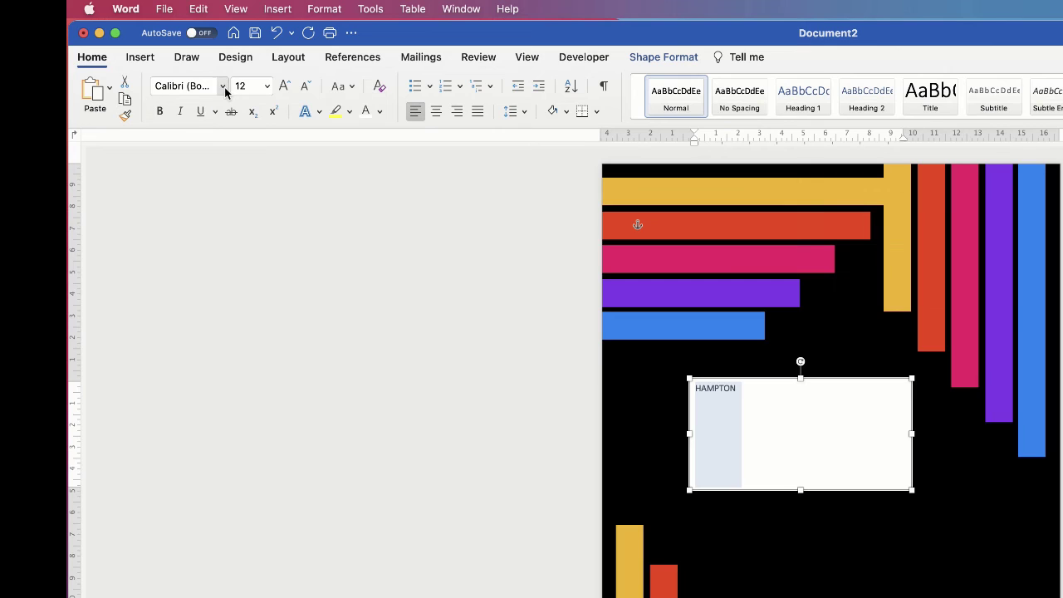
pyautogui.click(223, 86)
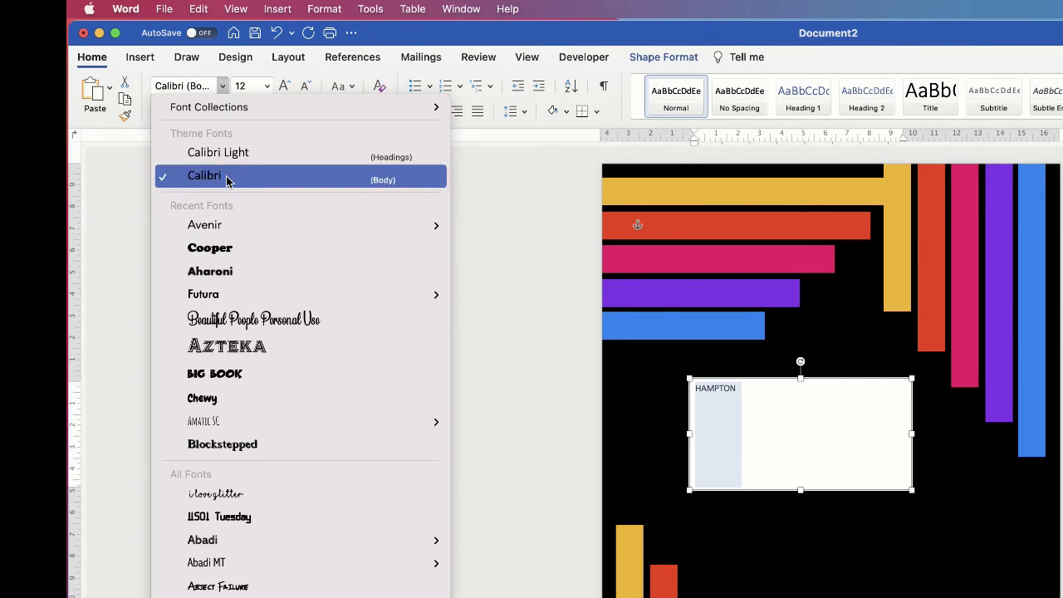
pyautogui.click(212, 226)
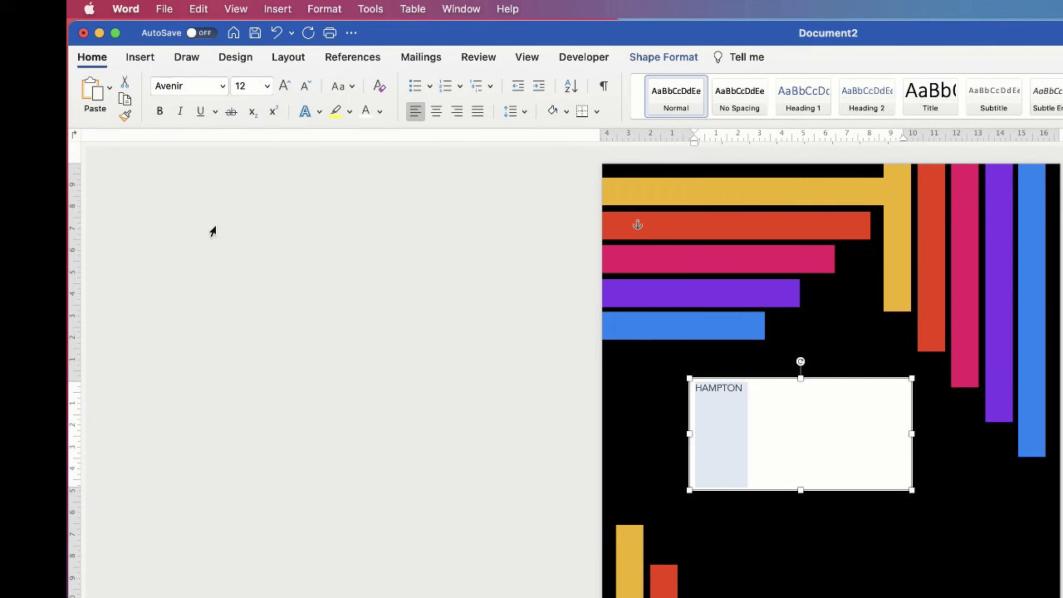
# Step: Enlarge the HAMPTON text to size 48 and make its font colour white
pyautogui.click(284, 86)
pyautogui.click(284, 87)
pyautogui.click(284, 86)
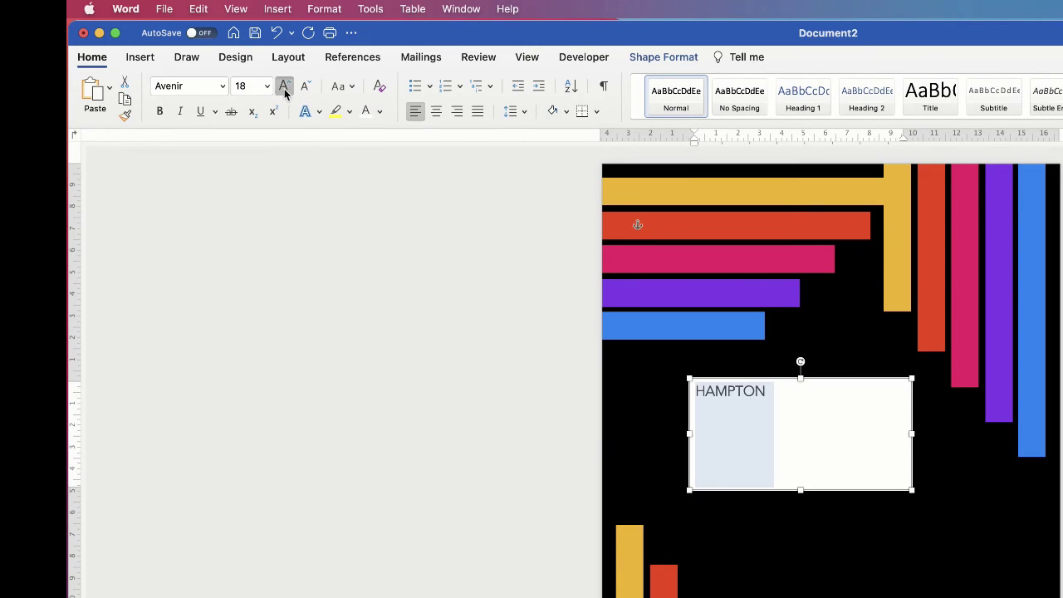
pyautogui.click(284, 87)
pyautogui.click(284, 87)
pyautogui.click(284, 87)
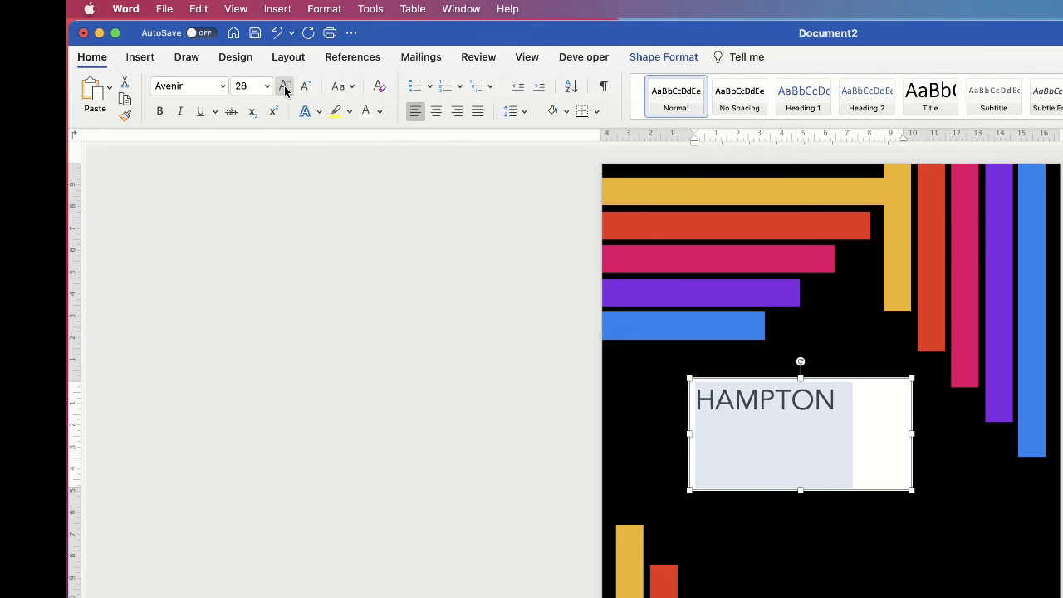
pyautogui.click(284, 86)
pyautogui.click(284, 87)
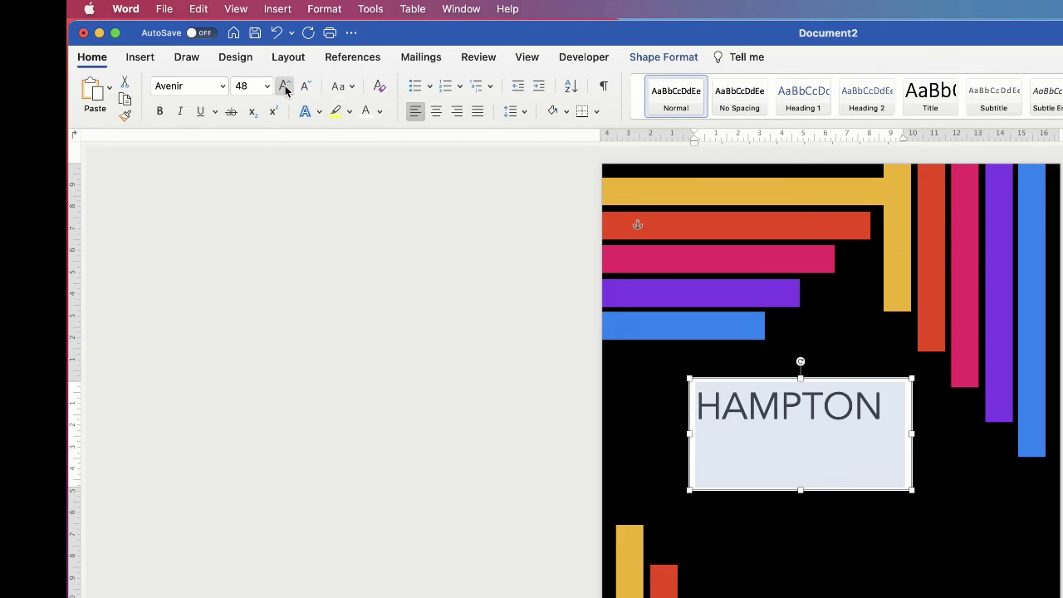
pyautogui.click(369, 119)
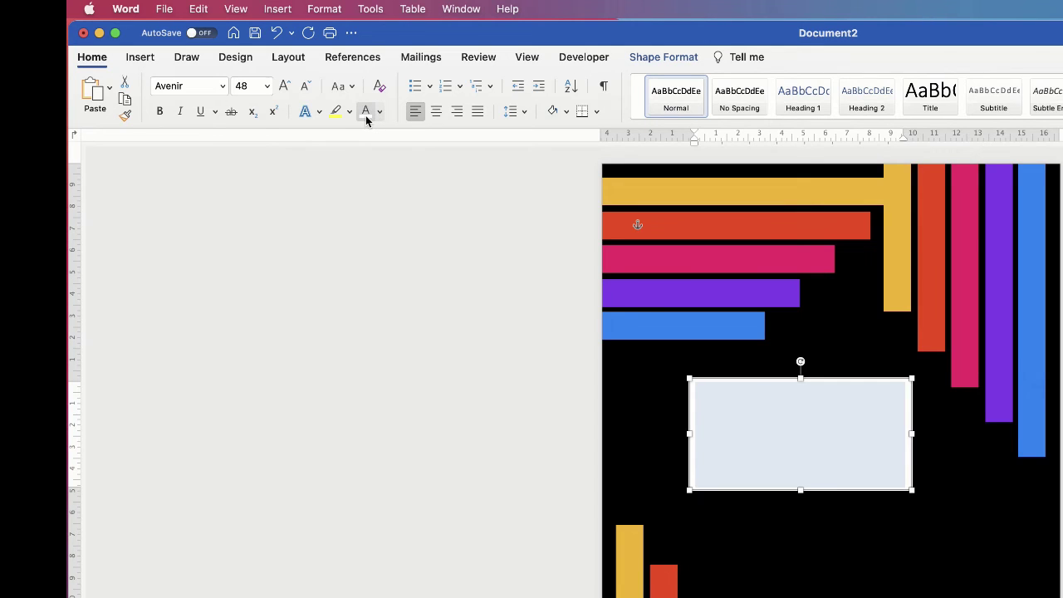
# Step: Set the HAMPTON text box to No Fill and No Outline
pyautogui.click(976, 473)
pyautogui.click(869, 380)
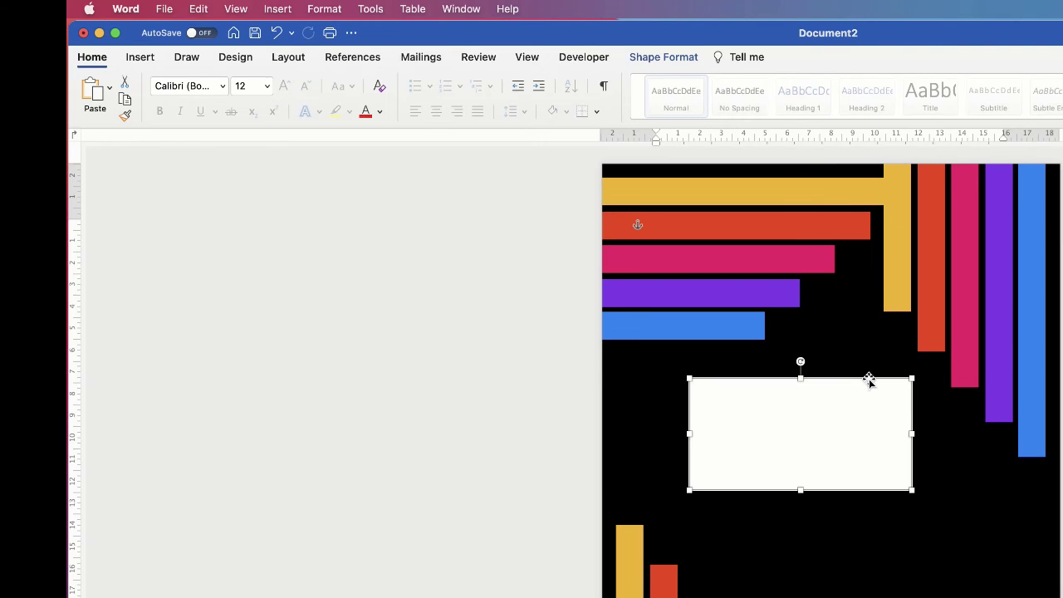
pyautogui.click(676, 60)
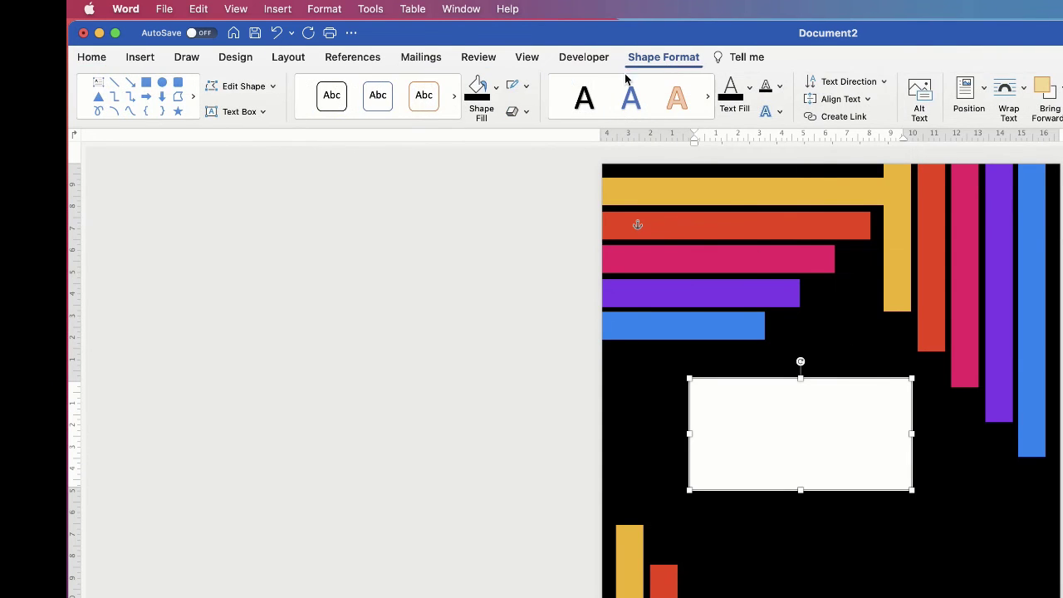
pyautogui.click(496, 86)
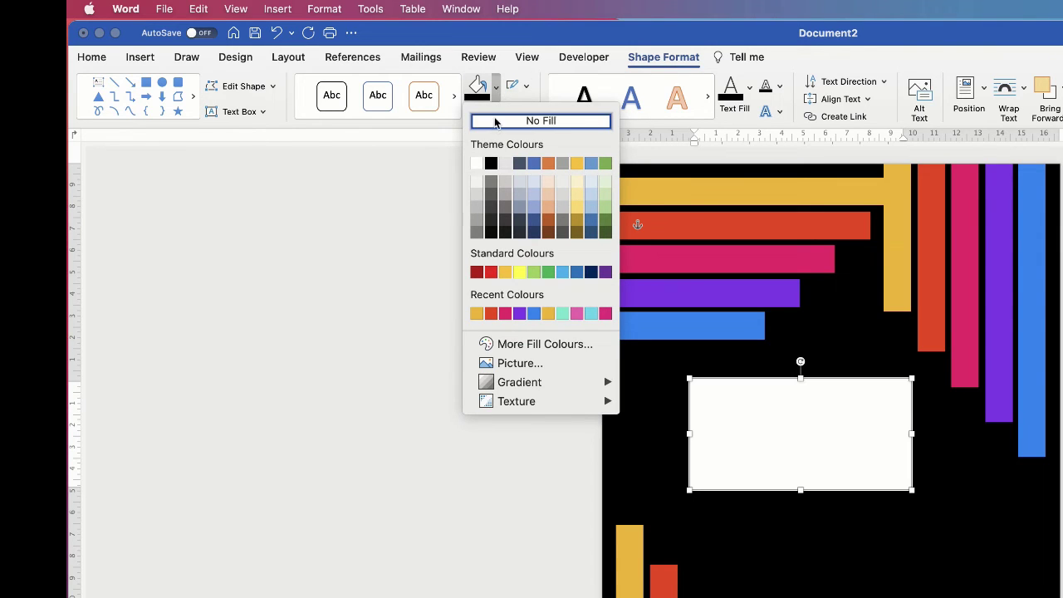
pyautogui.click(493, 122)
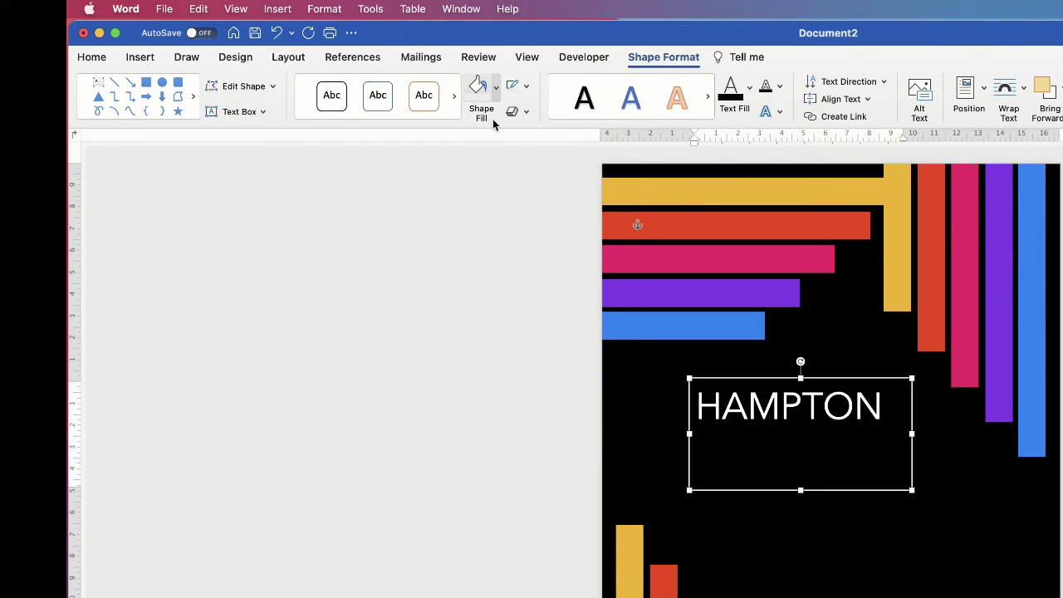
pyautogui.click(526, 89)
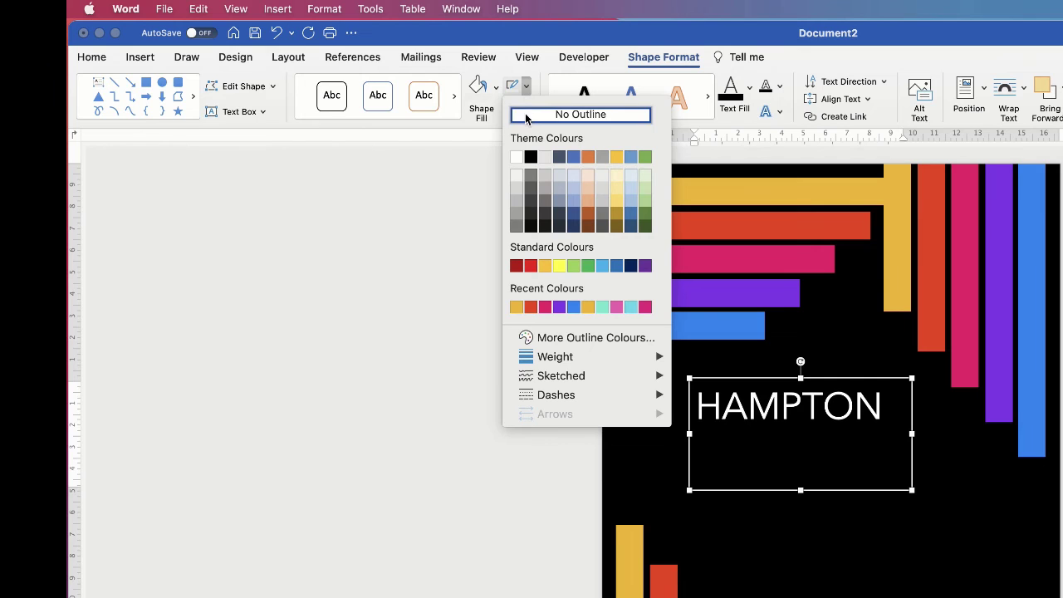
pyautogui.click(525, 116)
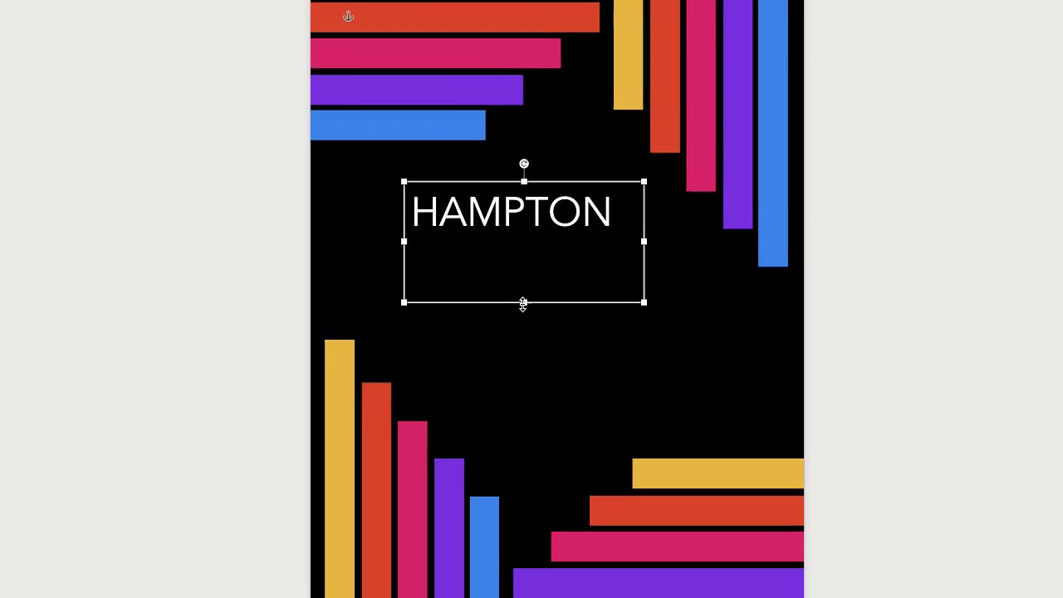
# Step: Shrink the text box to fit closely around HAMPTON and move it slightly up and left, beneath the horizontal strips
pyautogui.moveTo(501, 286); pyautogui.dragTo(501, 225)
pyautogui.moveTo(623, 195); pyautogui.dragTo(601, 195)
pyautogui.moveTo(485, 207); pyautogui.dragTo(466, 184)
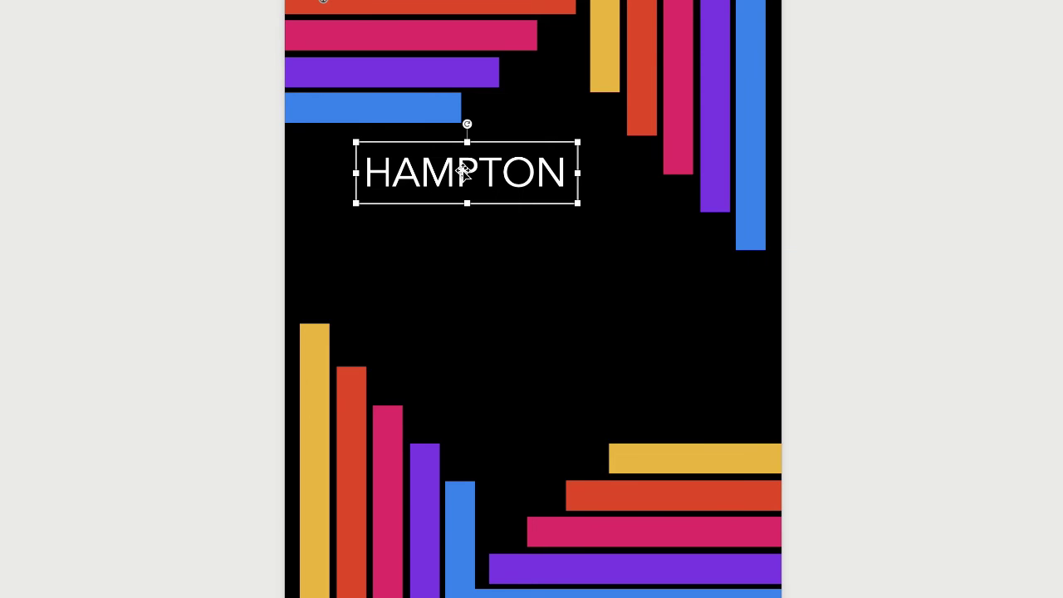
# Step: Duplicate the HAMPTON text box and place the copy just below the original, slightly to the right
pyautogui.moveTo(468, 176); pyautogui.dragTo(487, 225)
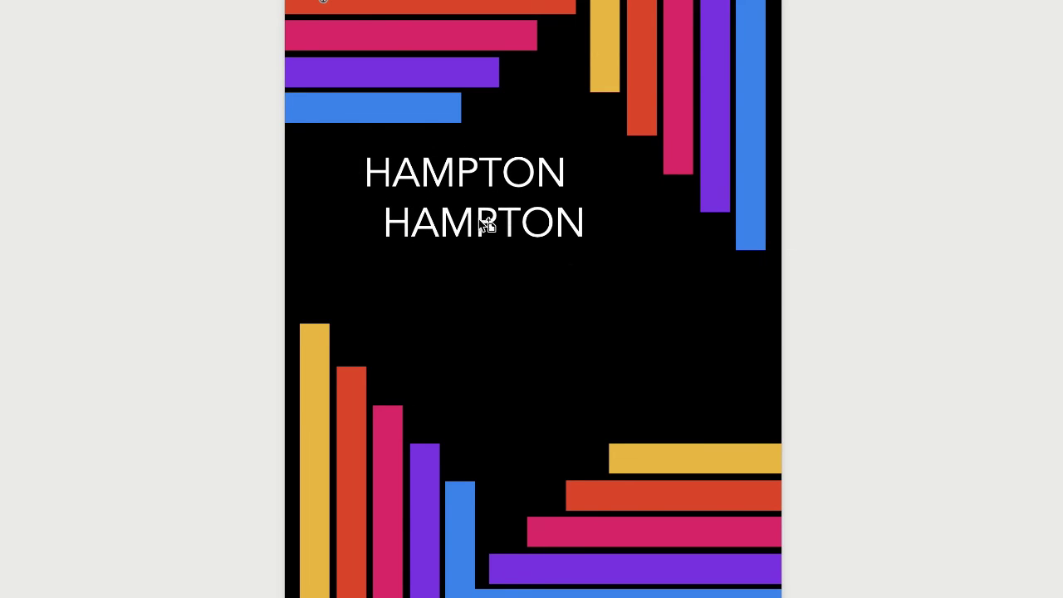